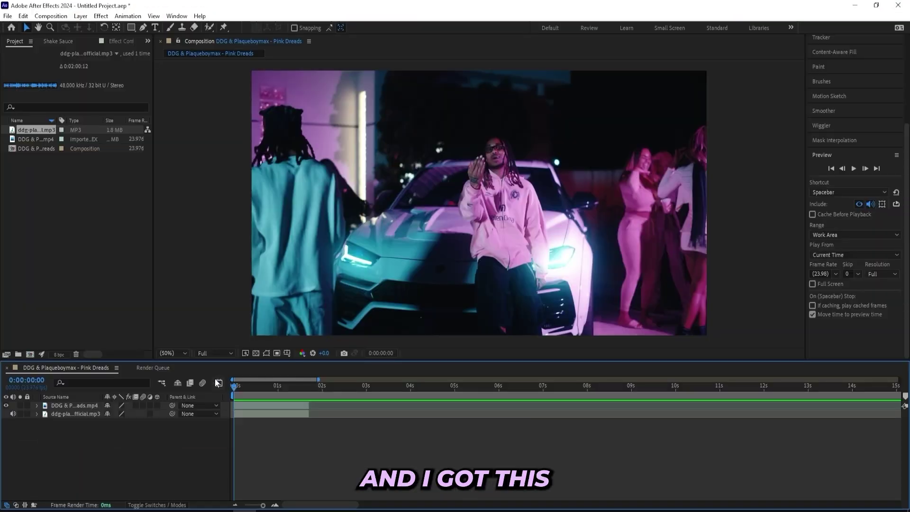
Preview the opening of the clip and duplicate the video layer
mouse_move(242, 393)
mouse_down()
mouse_move(297, 390)
mouse_move(238, 394)
mouse_up()
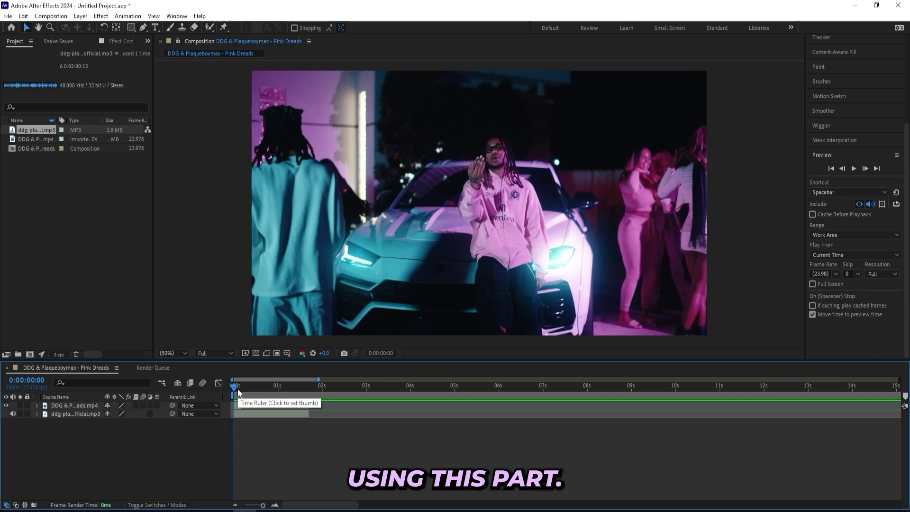
key(space)
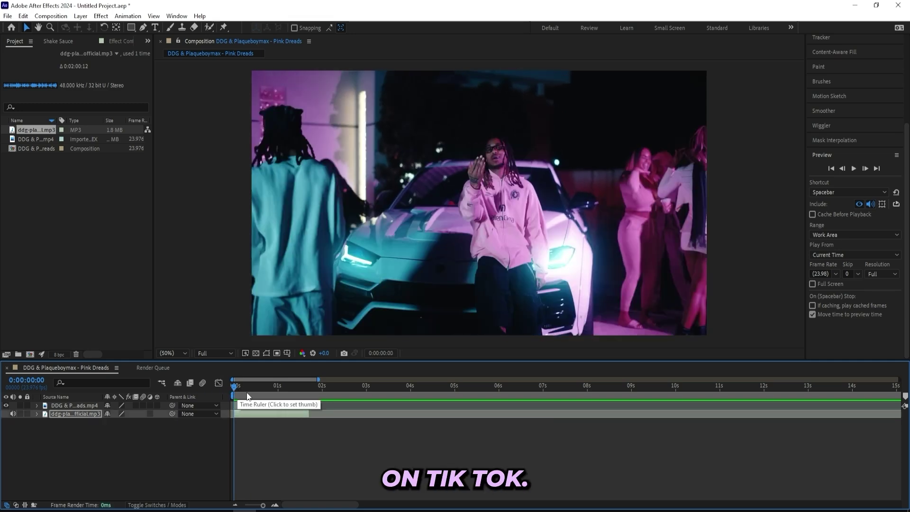
click(498, 155)
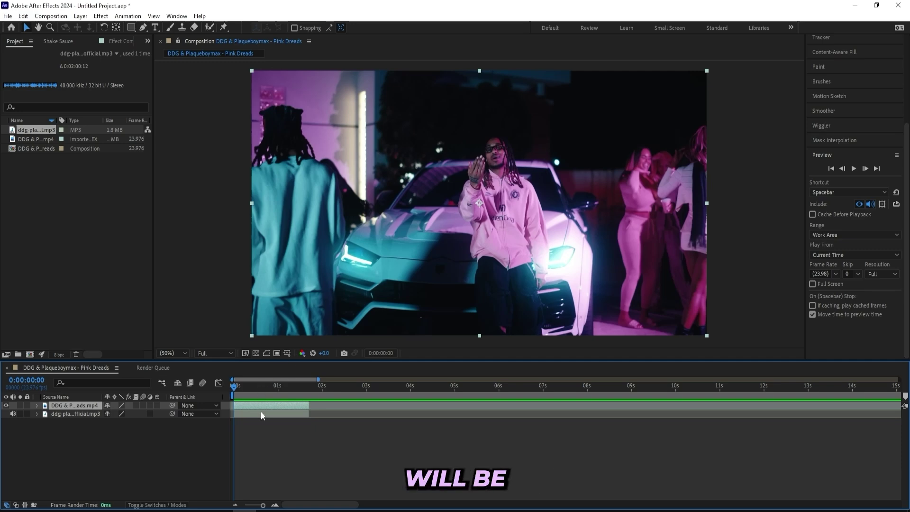
key(ctrl+d)
key(F2)
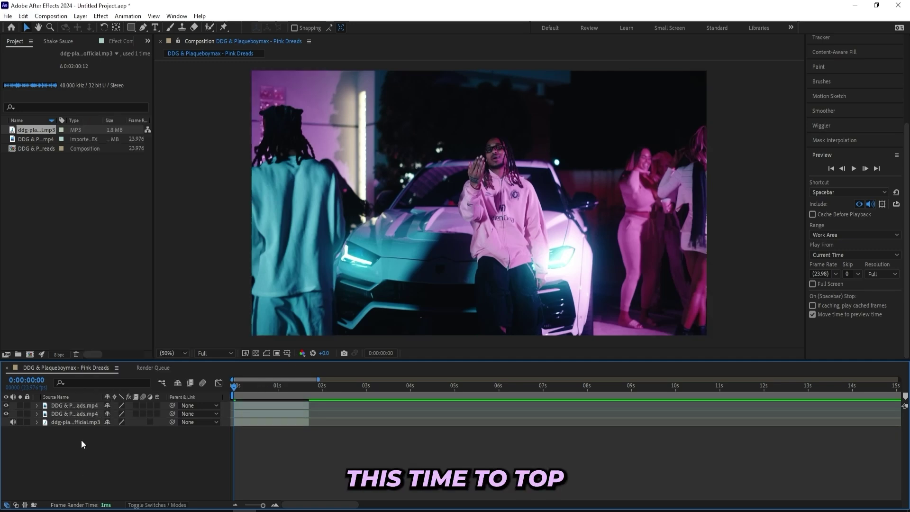
Rename the top copy 'roto' and the lower copy 'bg'
right_click(76, 410)
click(111, 385)
text(r)
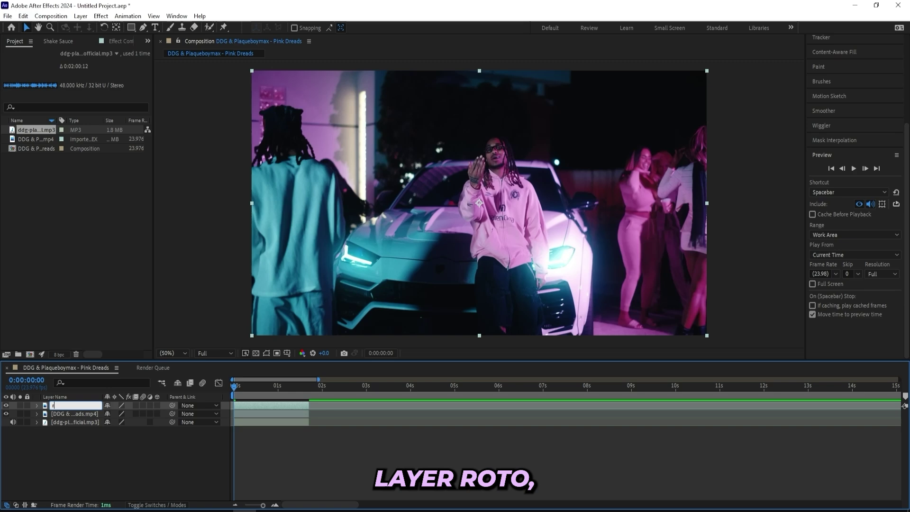
text(oto)
key(Return)
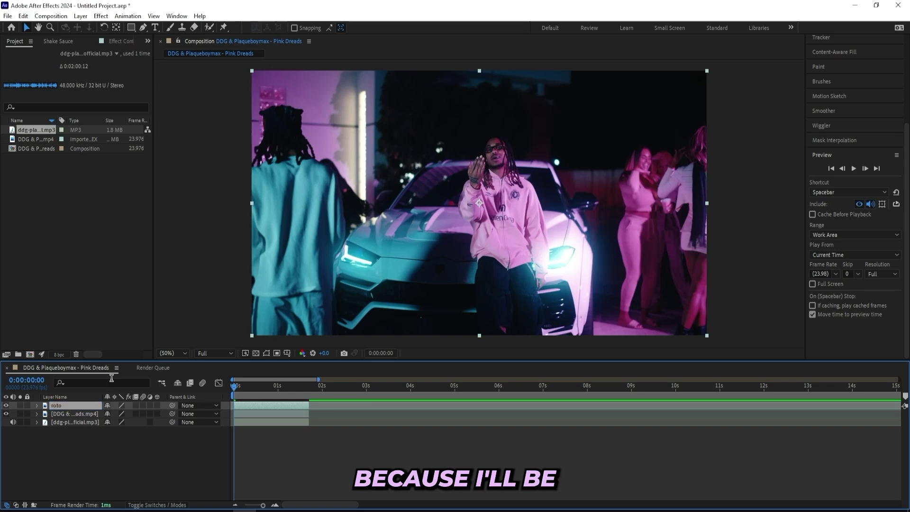
right_click(66, 416)
click(113, 392)
text(bg)
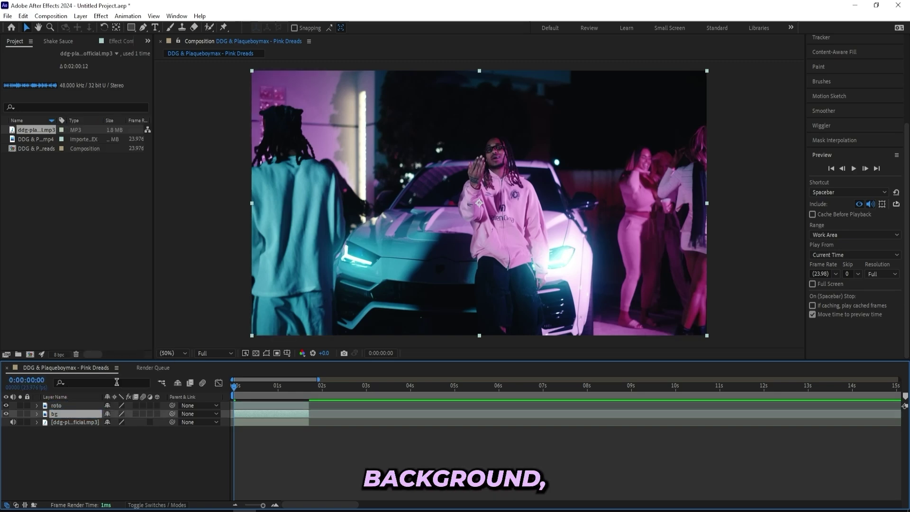
click(77, 406)
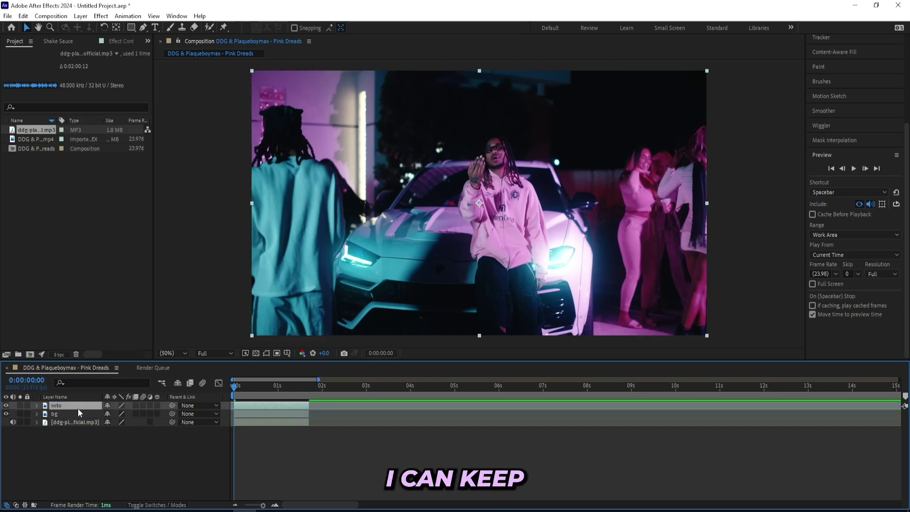
Paint a Roto Brush matte over the rapper, trim bulges by the legs and car hood, and freeze it
double_click(246, 406)
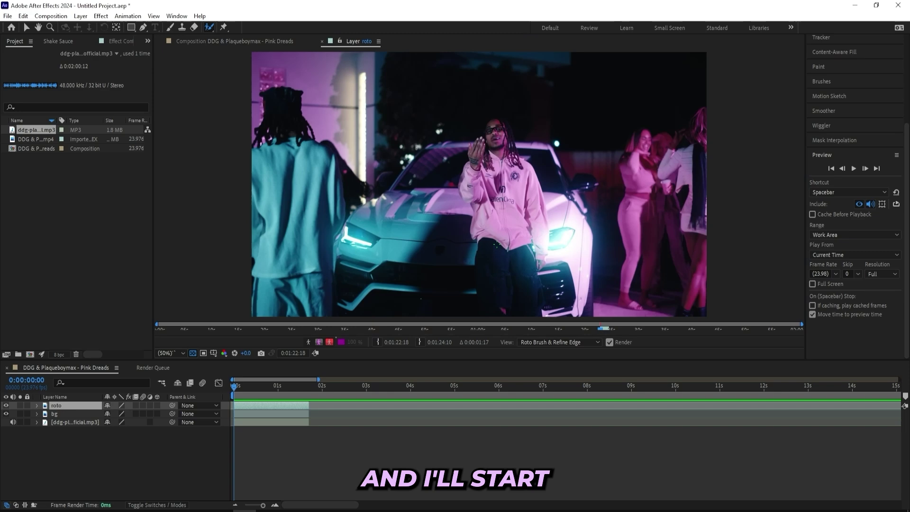
drag(496, 245, 485, 308)
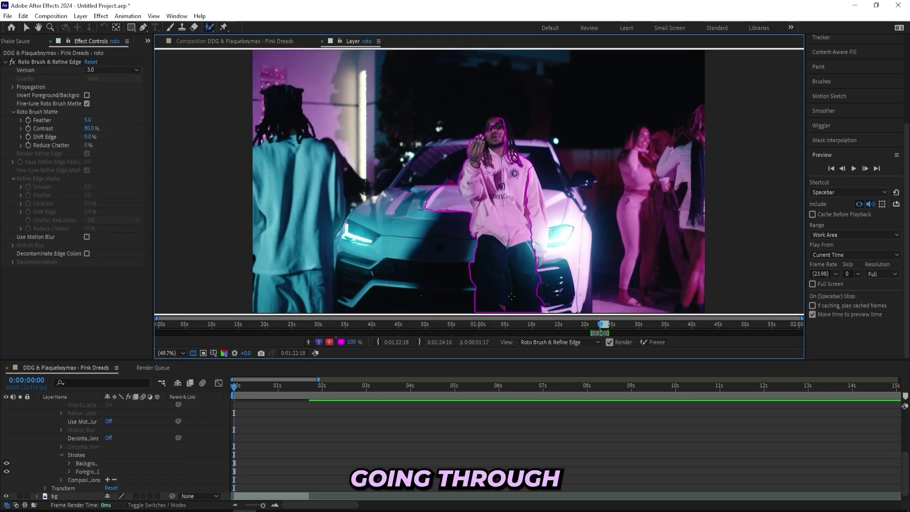
drag(546, 304, 545, 311)
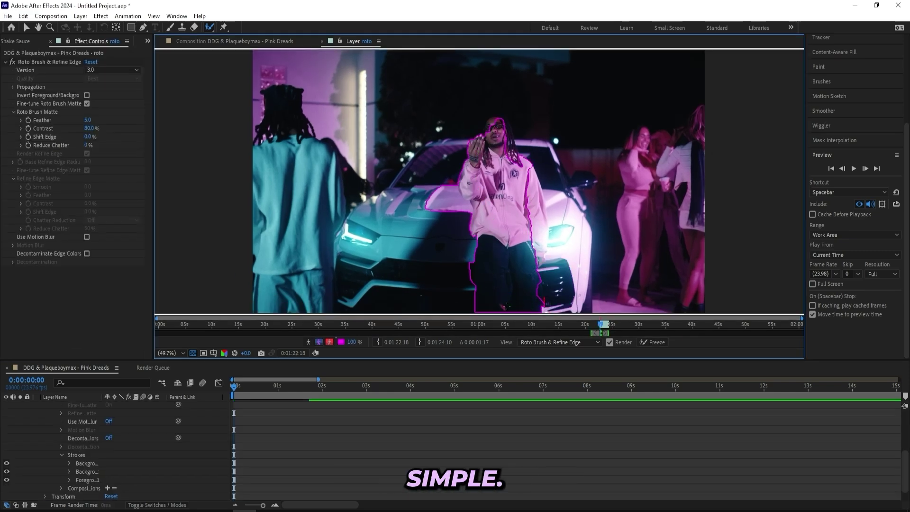
drag(472, 283, 471, 259)
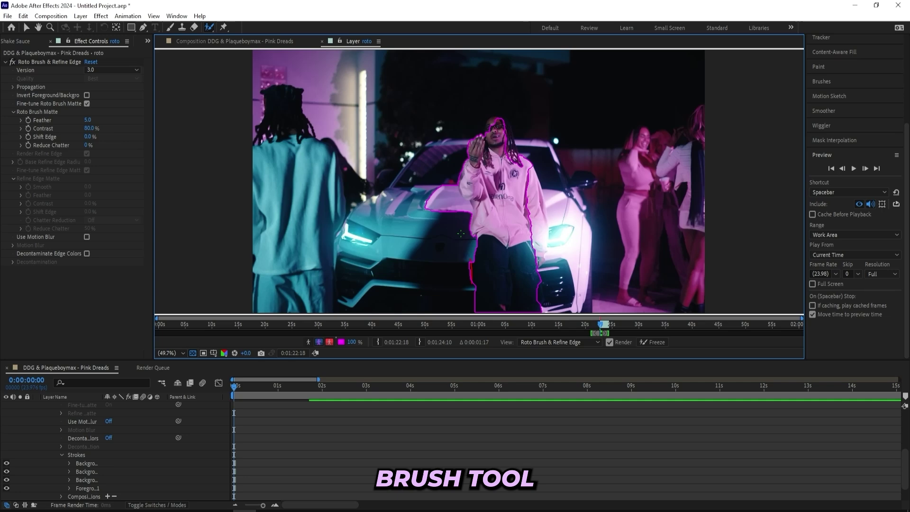
drag(435, 201, 459, 199)
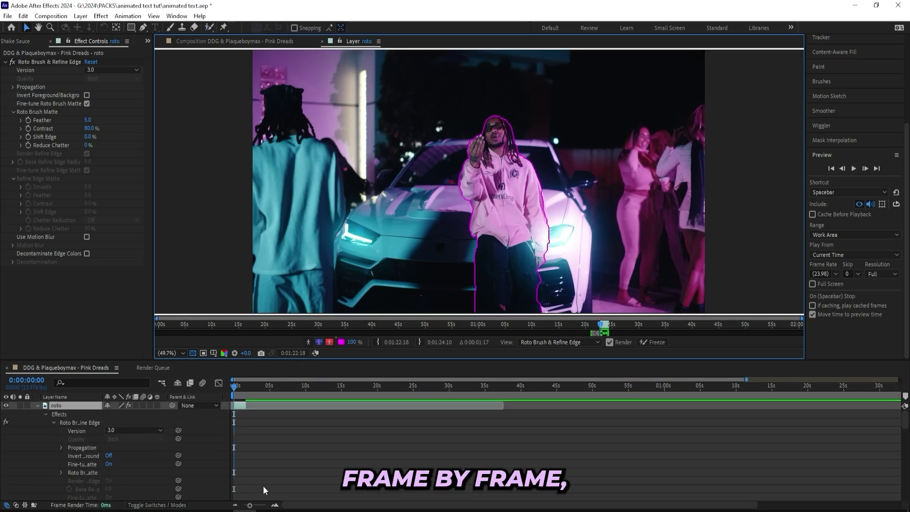
click(646, 340)
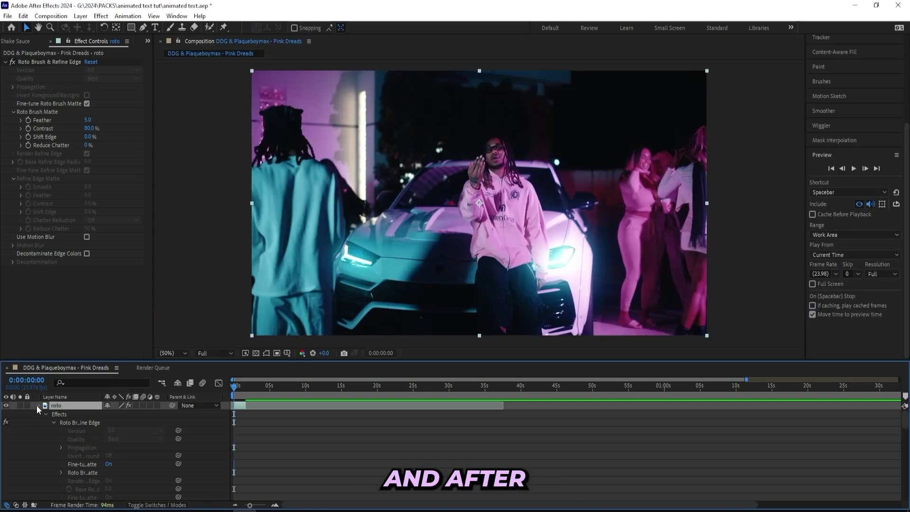
Hide the bg layer and inspect the rapper's cut-out edges close up
click(37, 405)
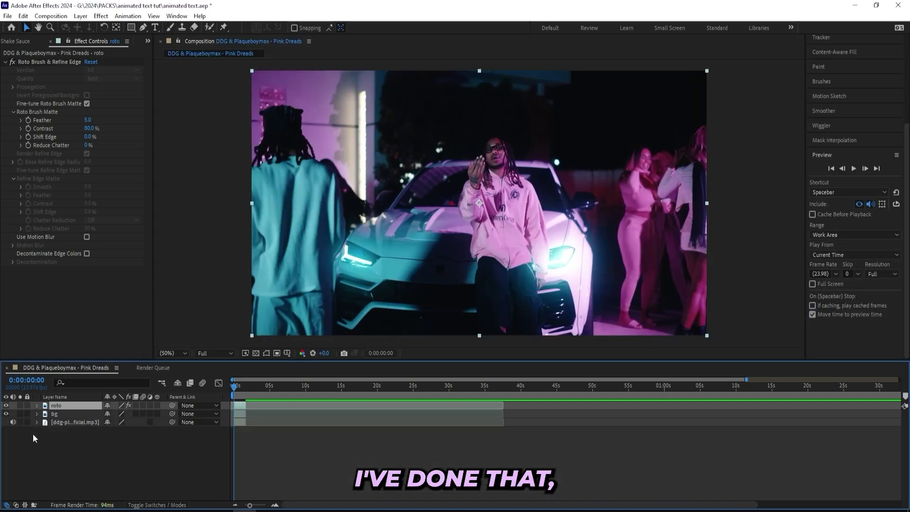
click(6, 414)
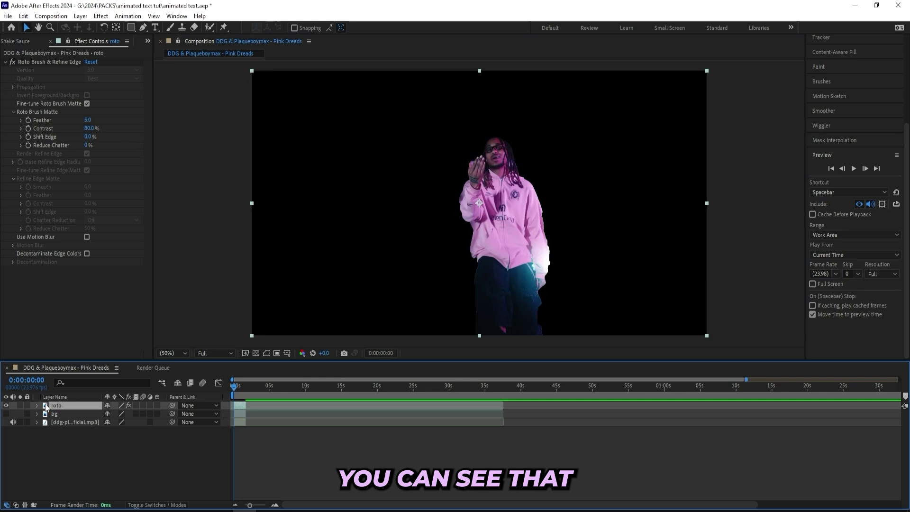
scroll(556, 257, up, 6)
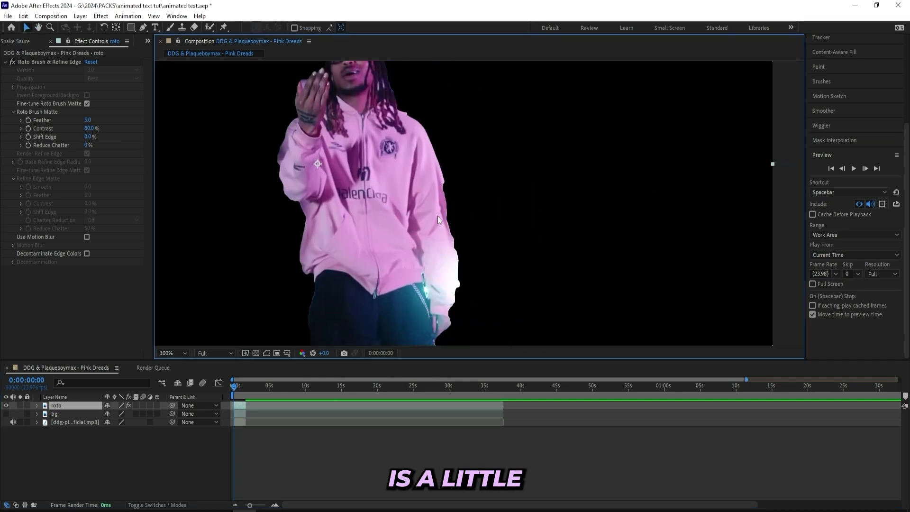
scroll(414, 204, down, 1)
drag(408, 225, 398, 168)
scroll(399, 169, down, 1)
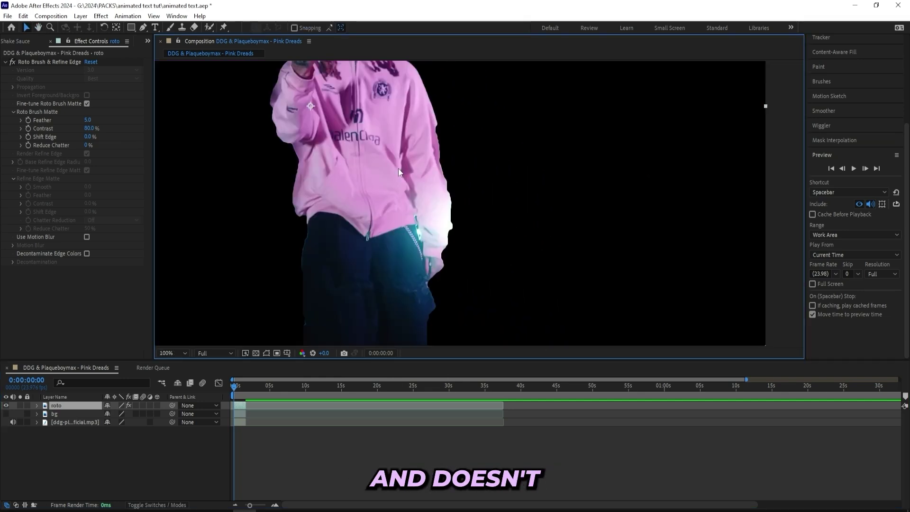
drag(408, 226, 505, 179)
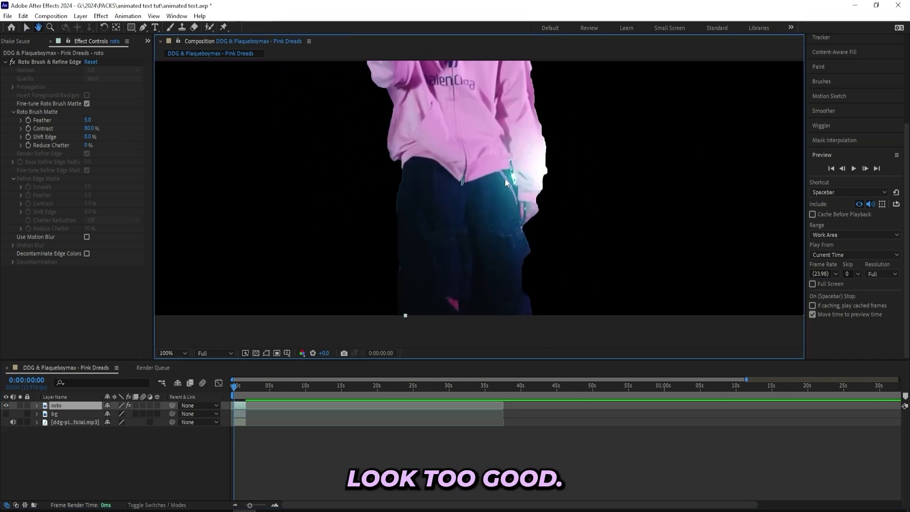
click(164, 352)
click(200, 188)
scroll(830, 78, up, 3)
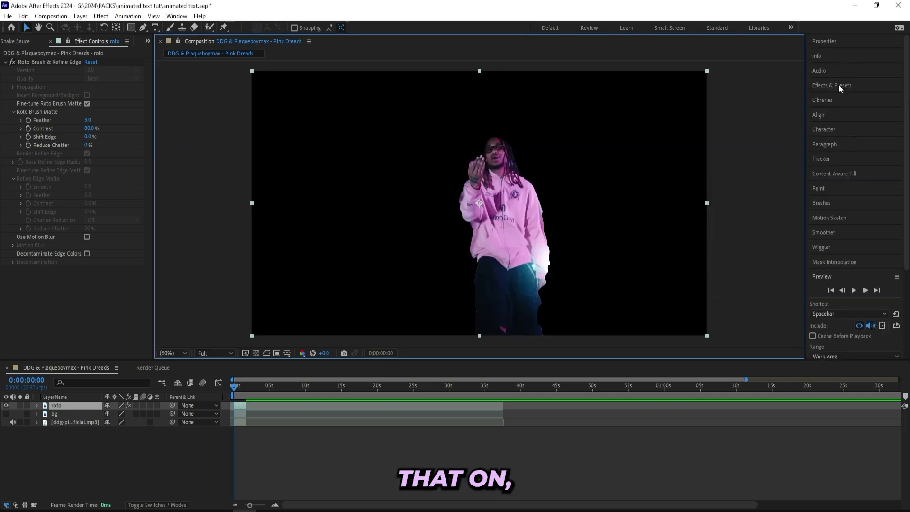
Apply Refine Soft Matte to roto with Additional Edge Radius 4.1 and Feather 4.7
click(838, 85)
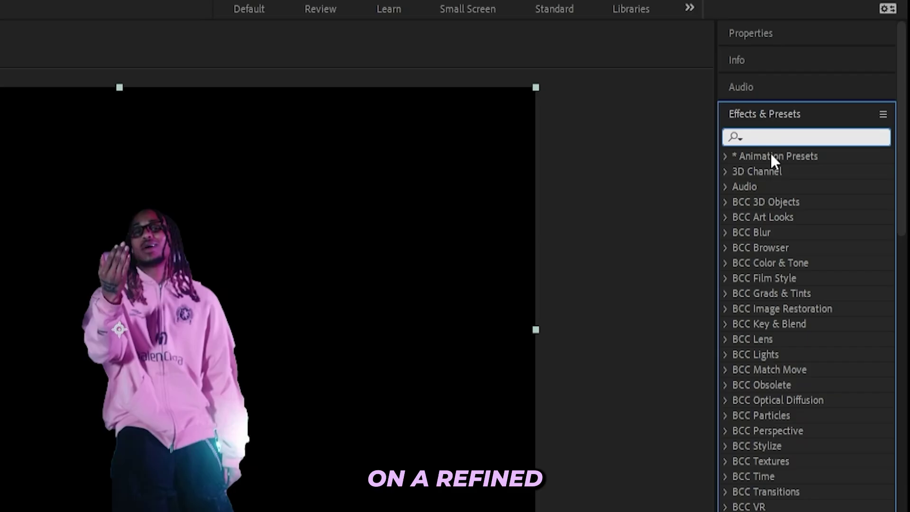
text(refine soft)
double_click(777, 170)
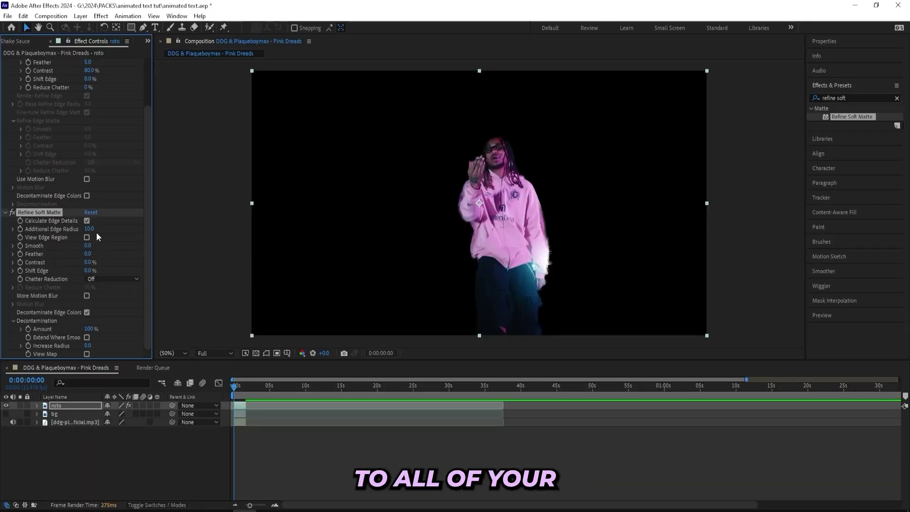
drag(88, 229, 68, 233)
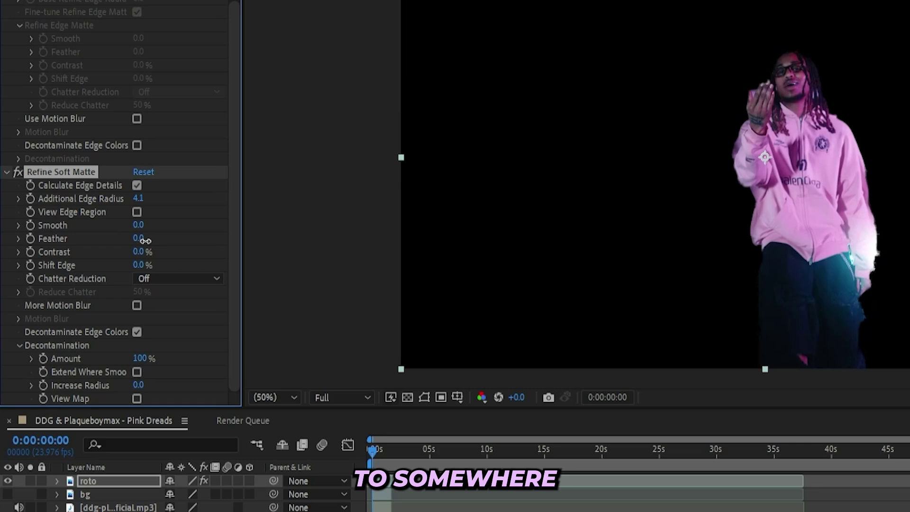
mouse_move(163, 239)
mouse_down()
mouse_move(189, 237)
mouse_move(160, 236)
mouse_up()
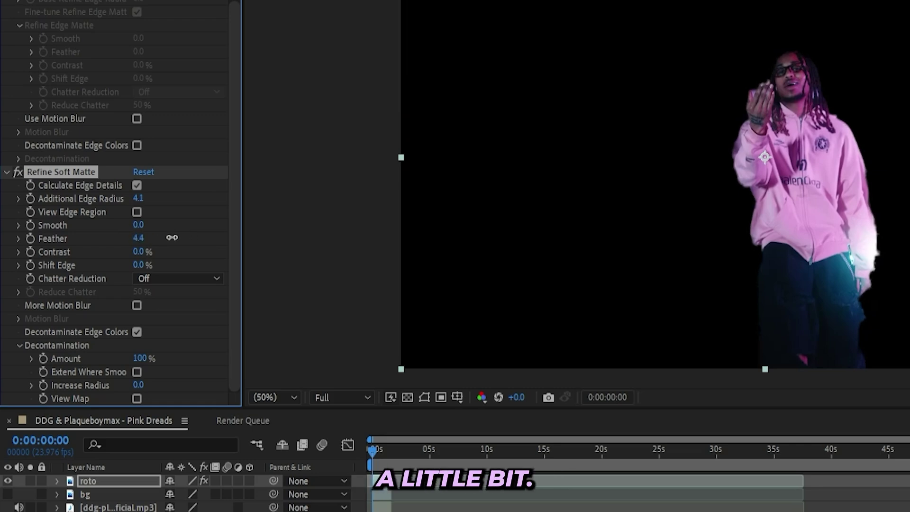
drag(173, 237, 174, 237)
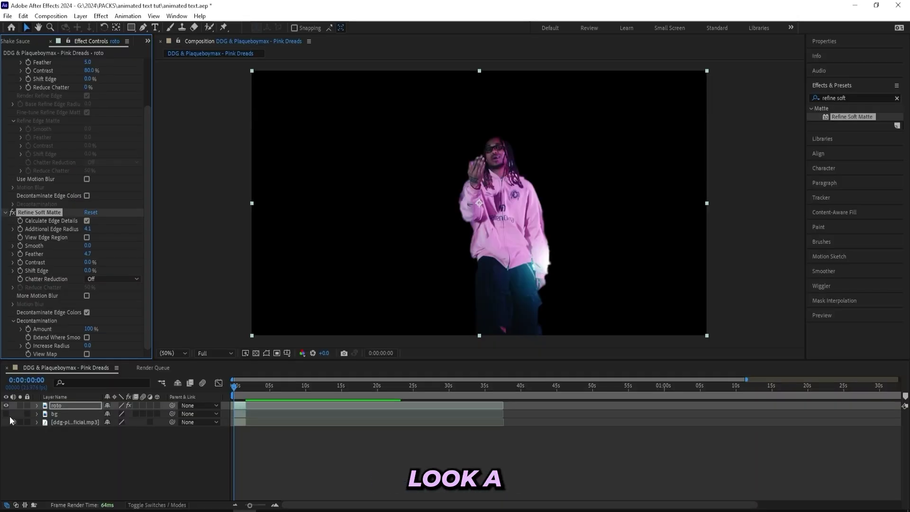
Show bg again and add an 'OUTTA' text layer, stretched taller and positioned
click(6, 414)
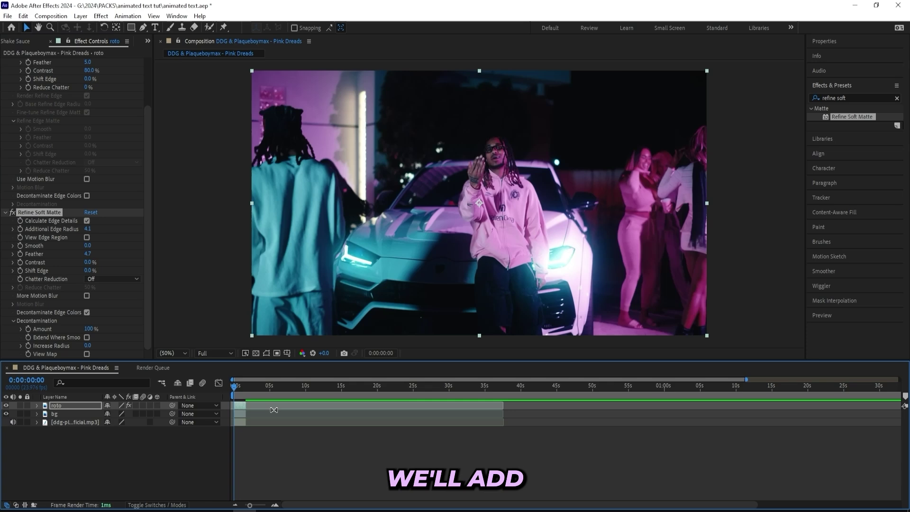
click(351, 414)
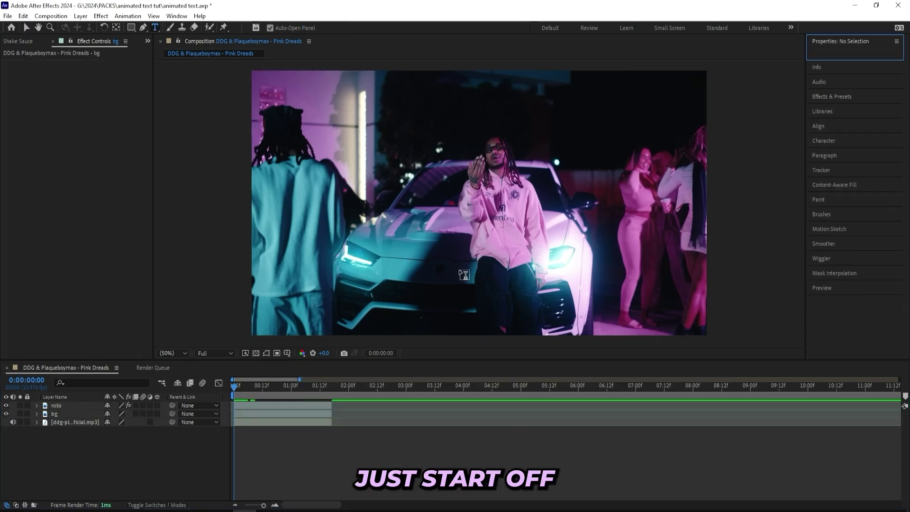
click(470, 264)
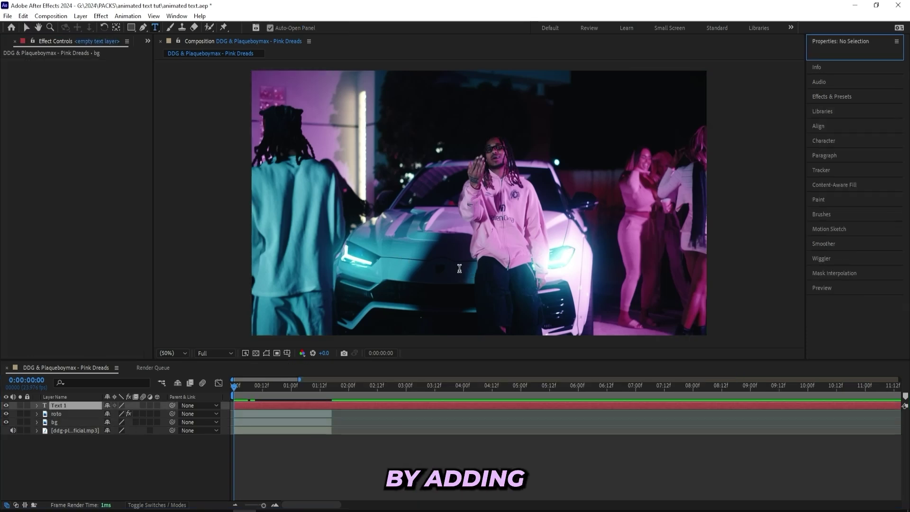
text(OUTTA)
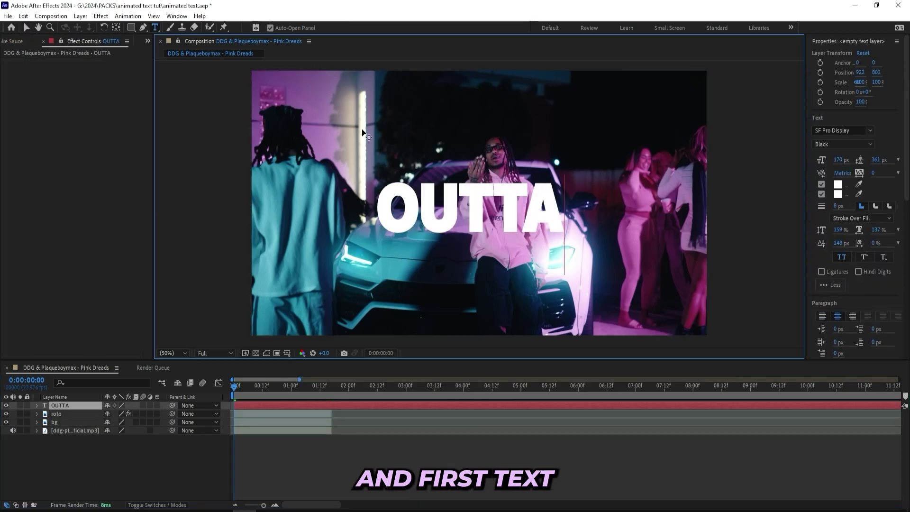
drag(673, 131, 652, 76)
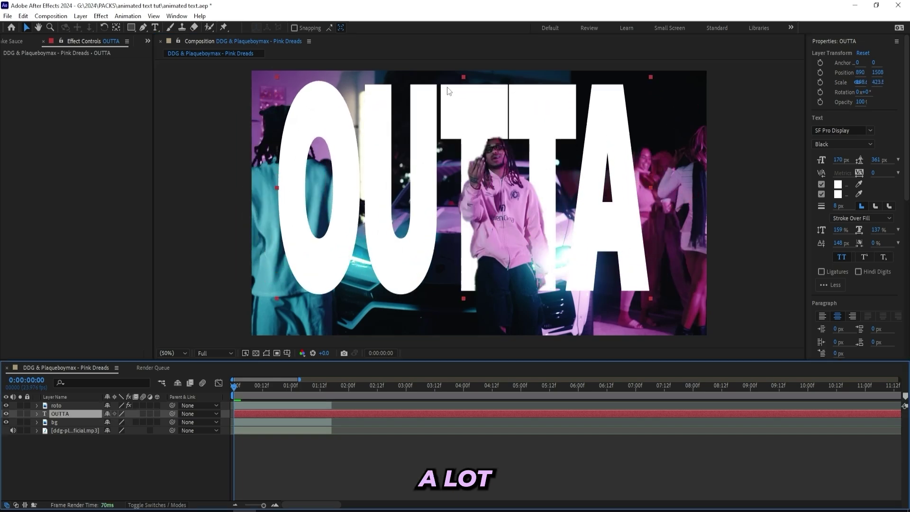
drag(447, 87, 464, 72)
mouse_move(462, 128)
mouse_down()
mouse_move(454, 115)
mouse_move(454, 126)
mouse_up()
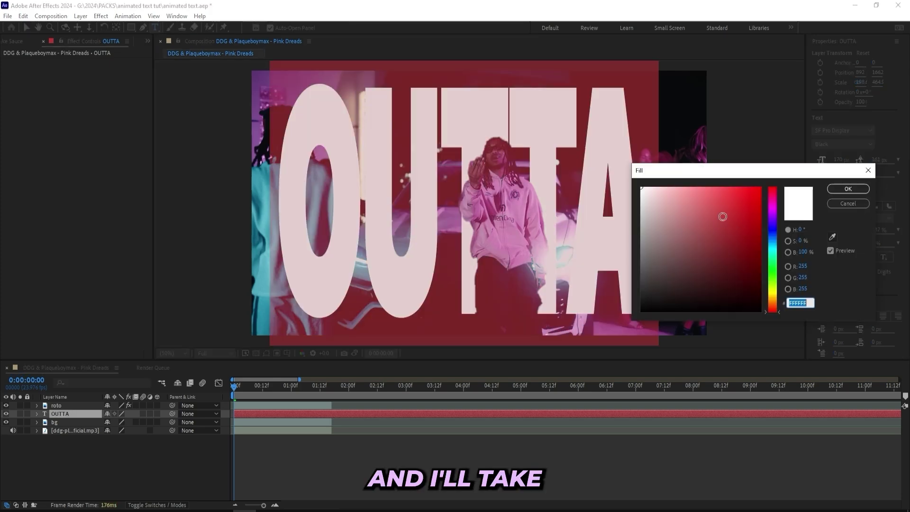
Make the OUTTA fill light pink E596FF and sample the same pink for its outline
click(771, 216)
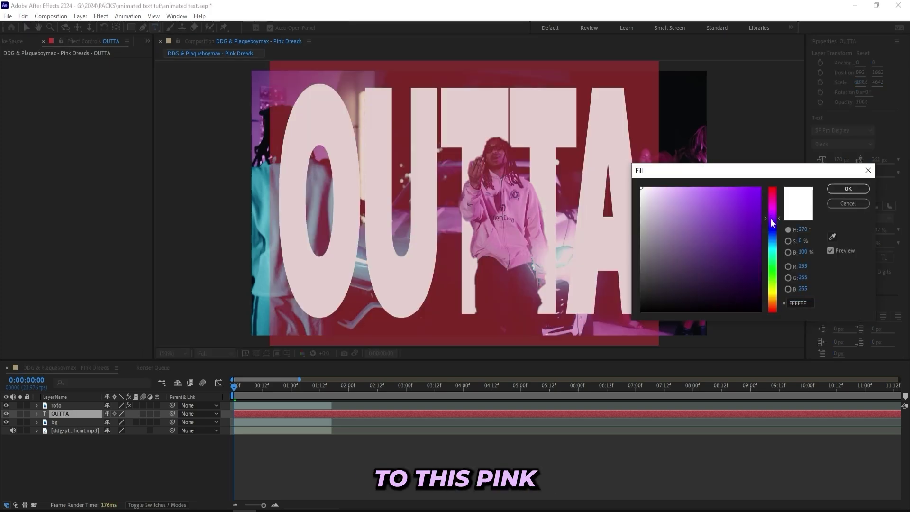
drag(771, 218, 771, 212)
drag(713, 192, 690, 181)
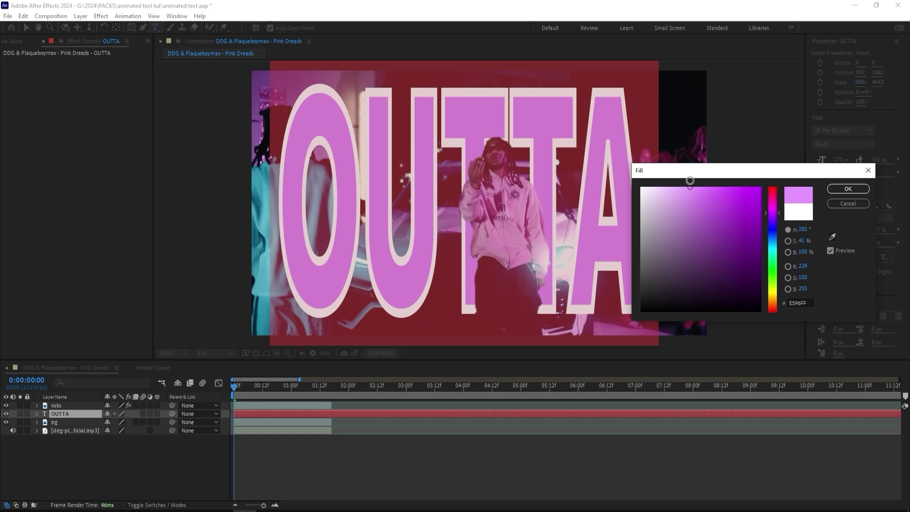
click(848, 189)
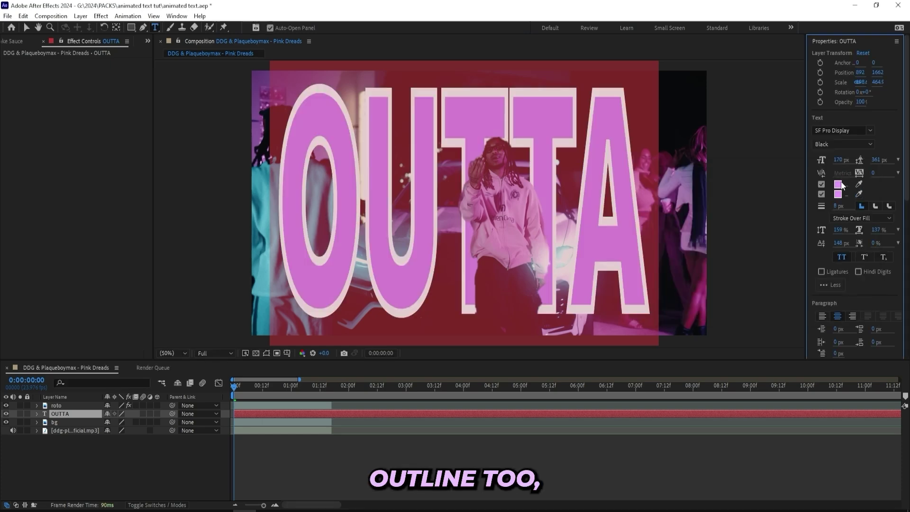
click(475, 128)
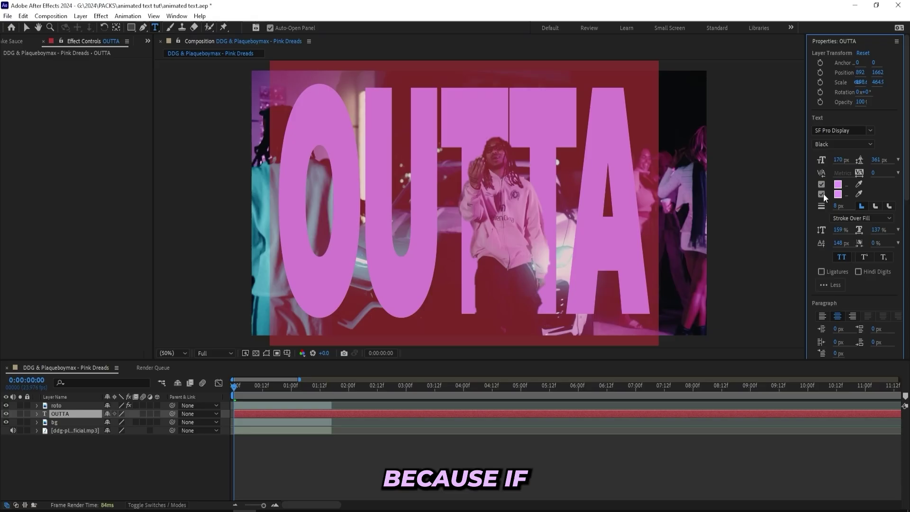
click(822, 194)
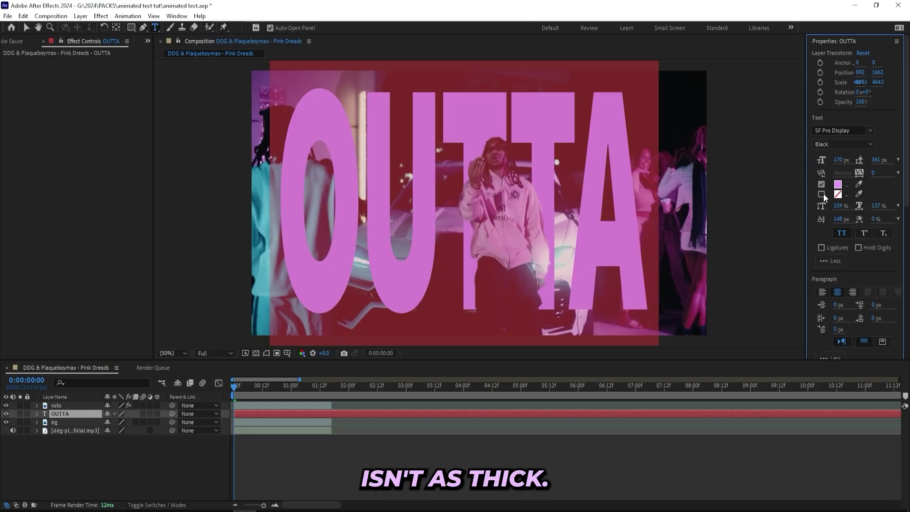
click(823, 194)
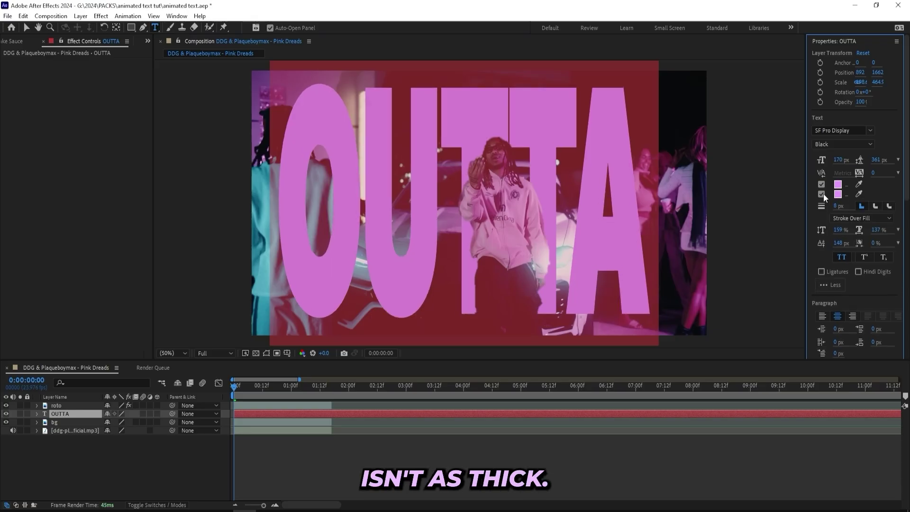
click(27, 28)
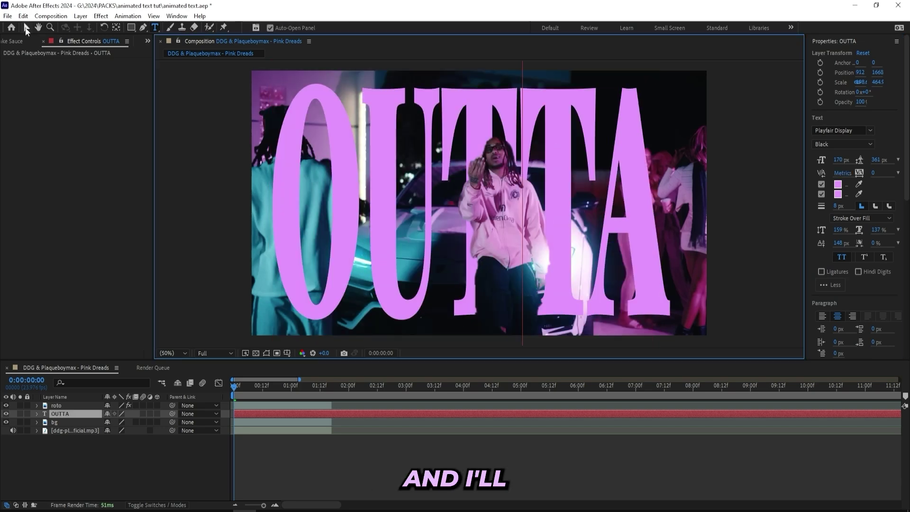
Split the OUTTA layer where the next lyric word starts
click(26, 29)
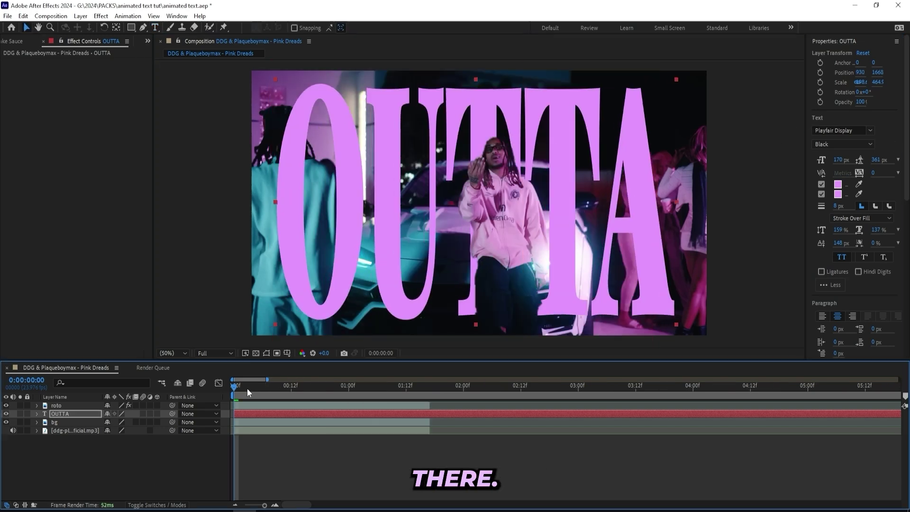
drag(247, 388, 432, 406)
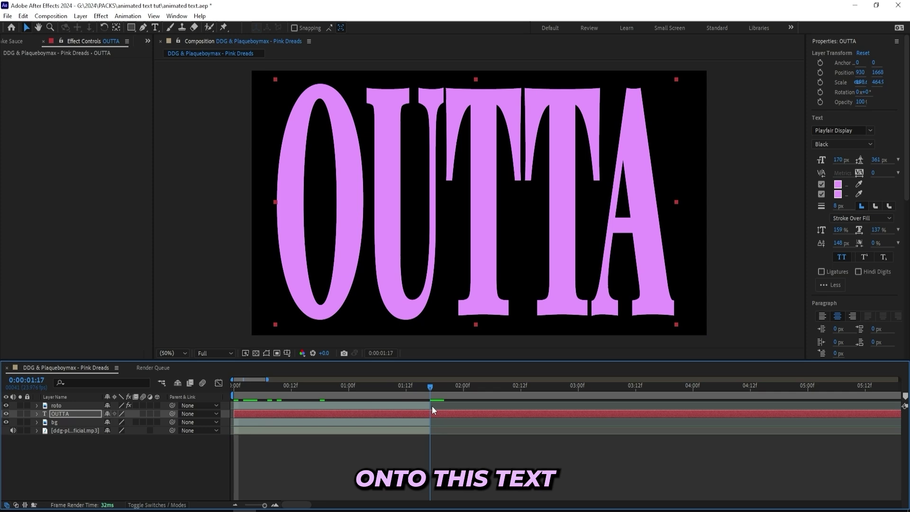
key(ctrl+d)
key(ctrl+shift+a)
key(Home)
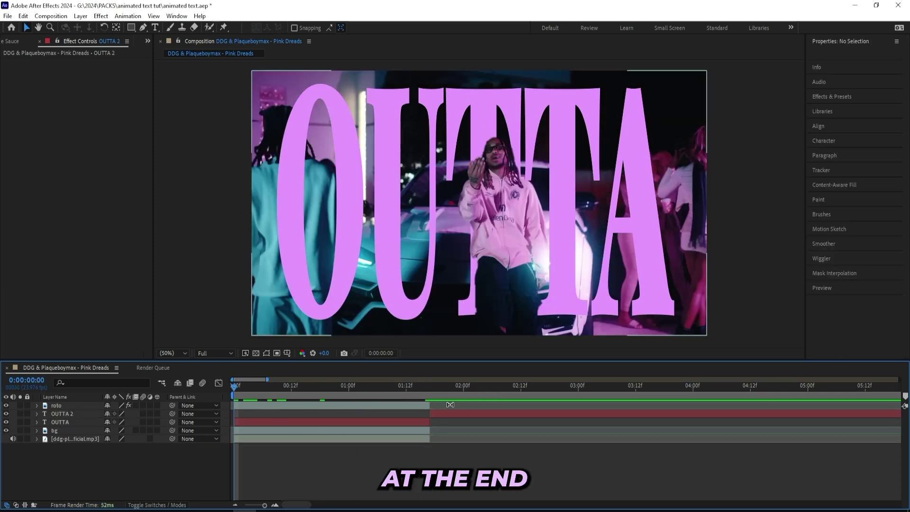
click(444, 415)
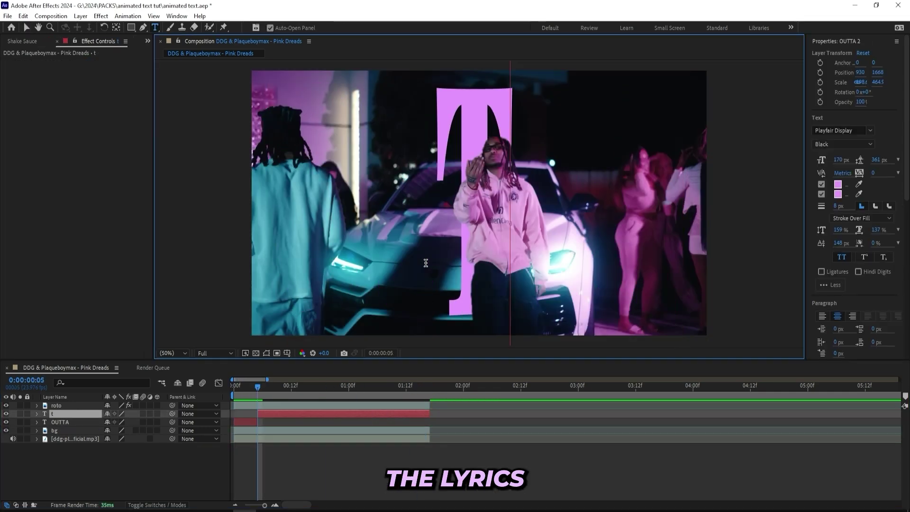
Retype the copy as TOWN and resize the TRIPPIN text taller and narrower
text(own)
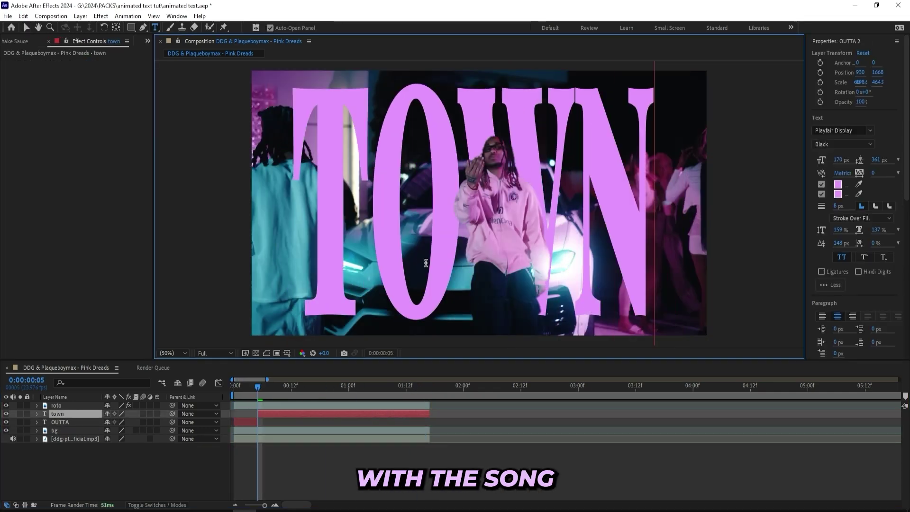
key(Escape)
key(v)
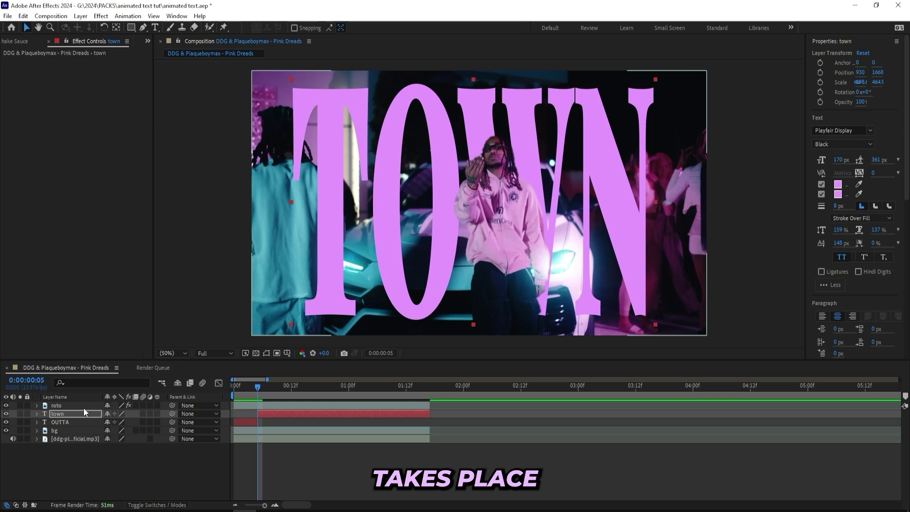
key(Home)
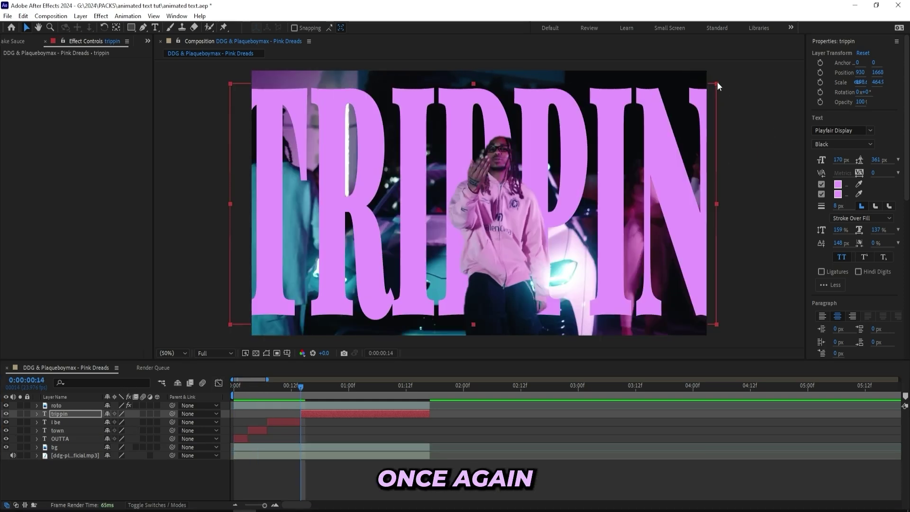
drag(718, 85, 687, 80)
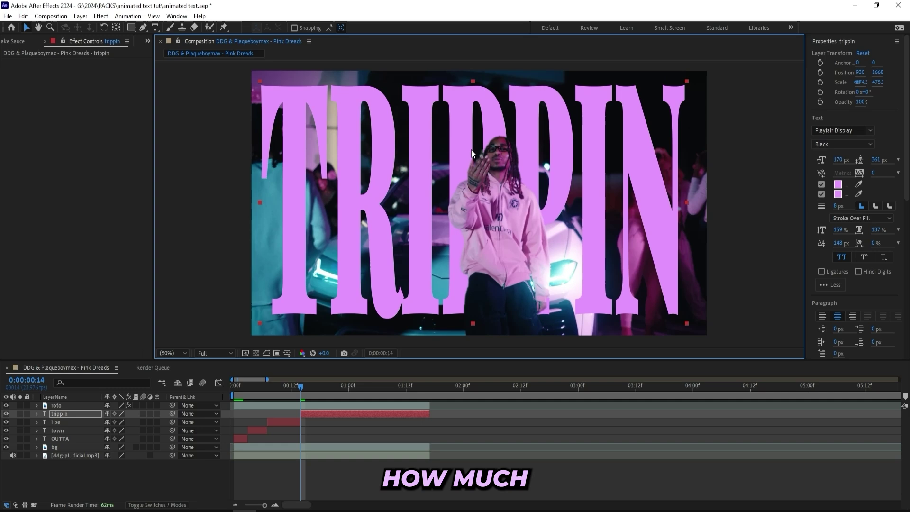
drag(472, 84, 472, 76)
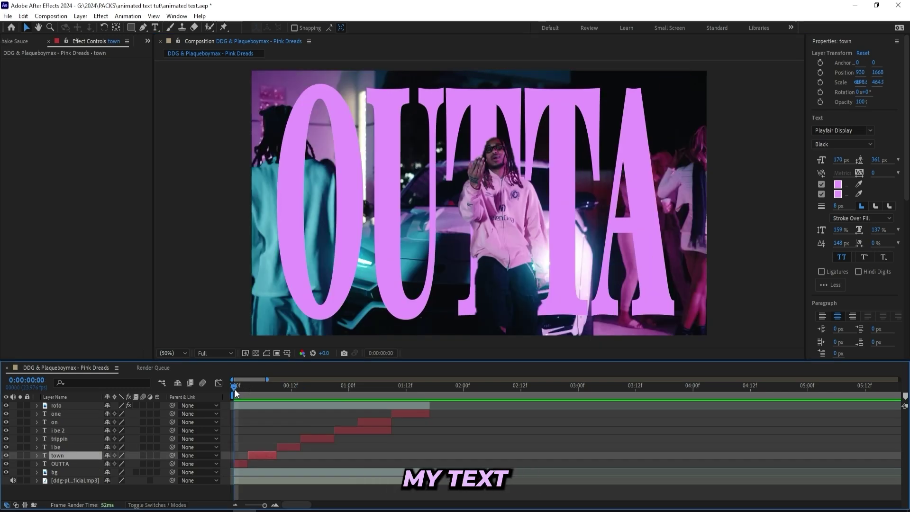
Add two Scale keyframes to the town layer one frame apart, with layer and comp motion blur on
key(space)
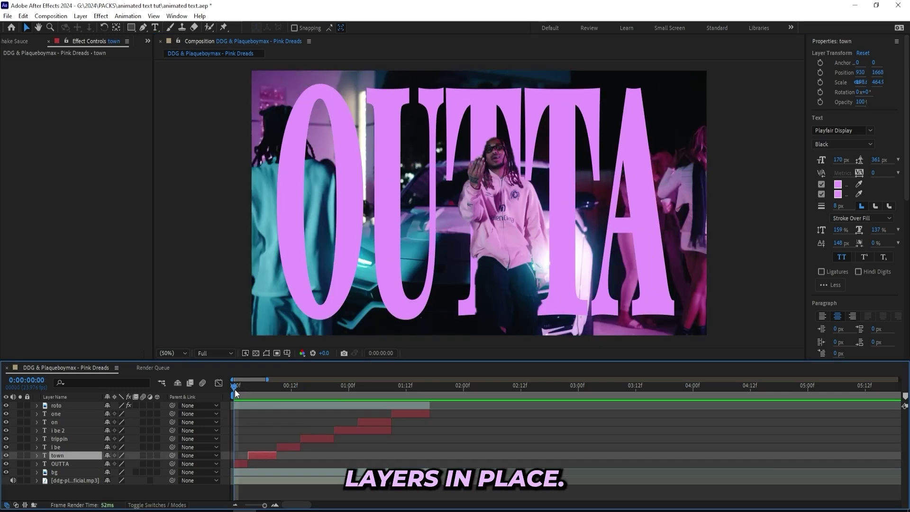
mouse_move(239, 388)
mouse_down()
mouse_move(350, 388)
mouse_move(247, 396)
mouse_up()
key(s)
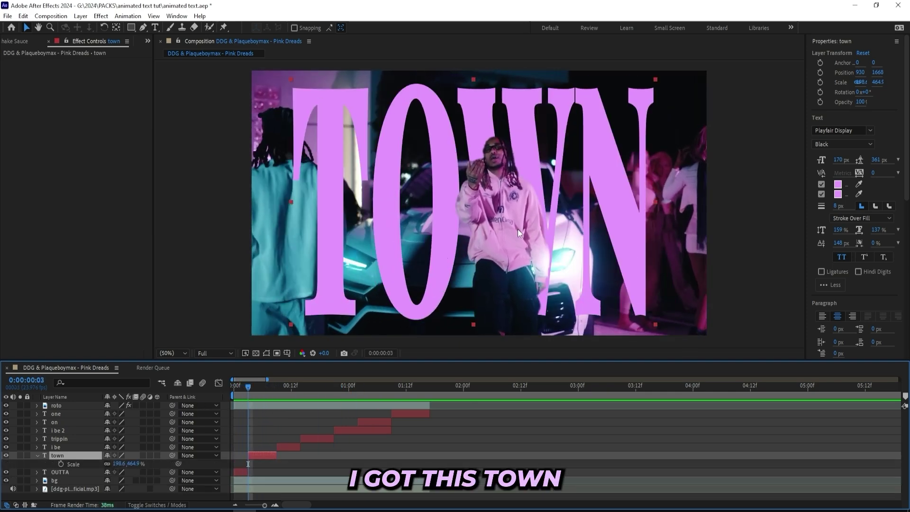
click(61, 464)
click(275, 505)
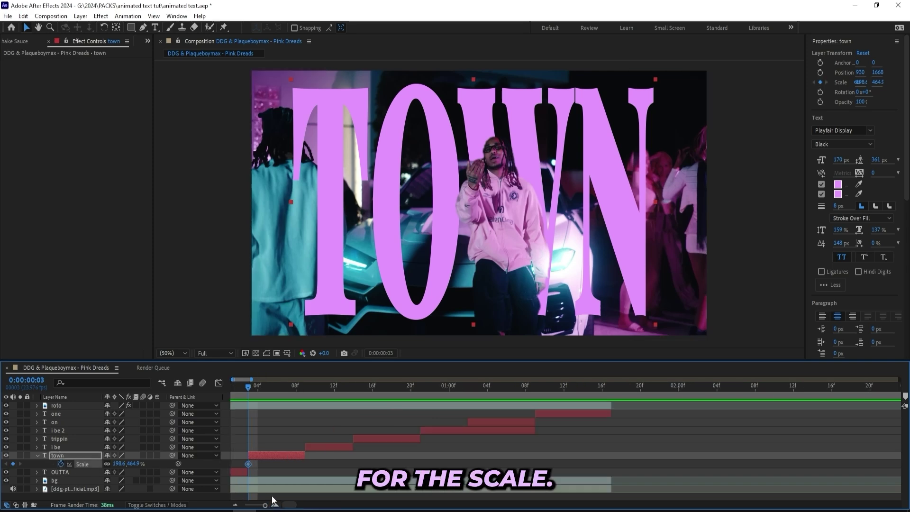
drag(248, 385, 296, 390)
click(147, 462)
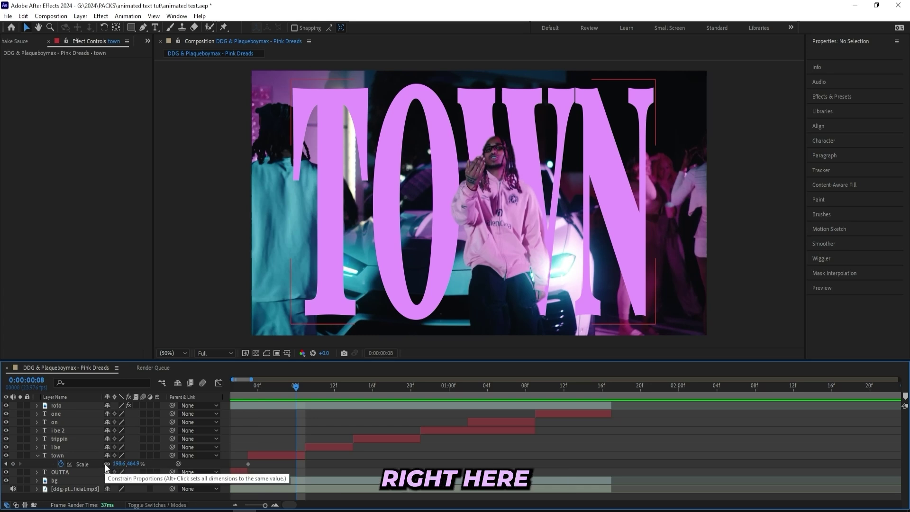
drag(116, 465, 136, 464)
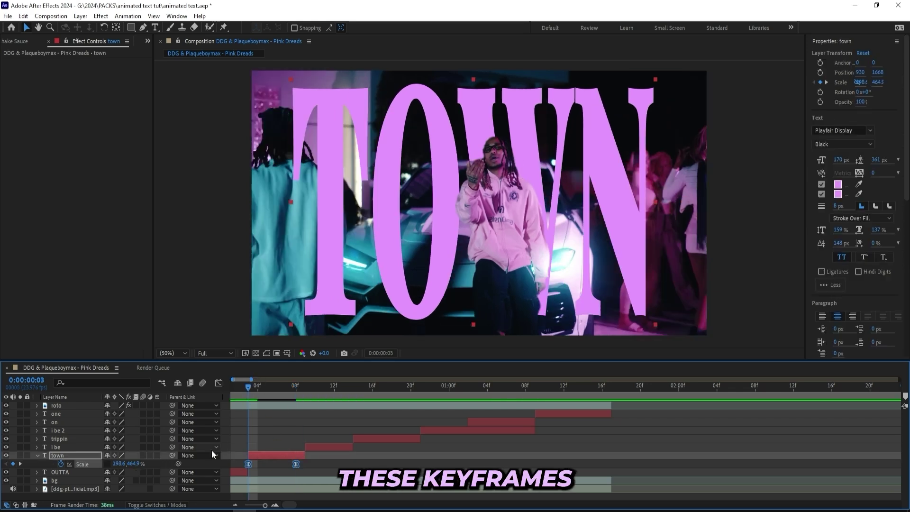
click(143, 455)
click(202, 383)
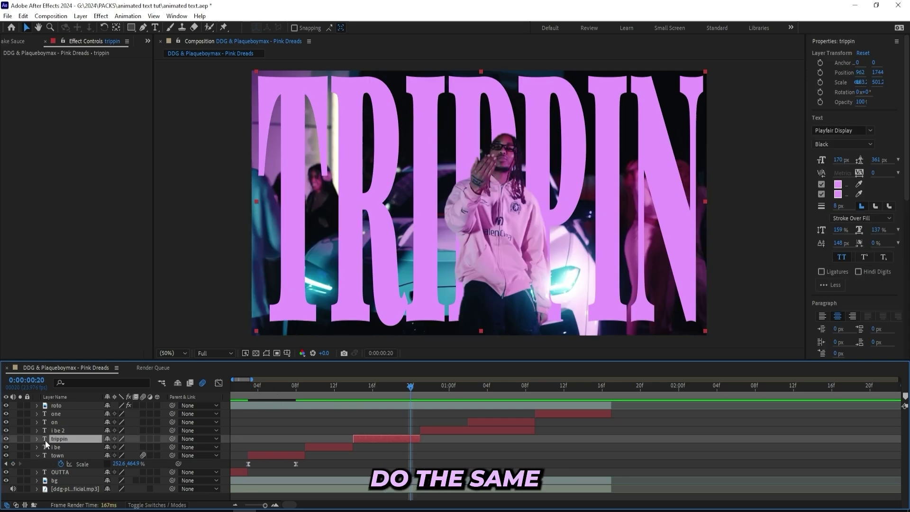
Add a Position keyframe to trippin, shift its Scale keyframe later, and raise its anchor point
key(p)
click(61, 447)
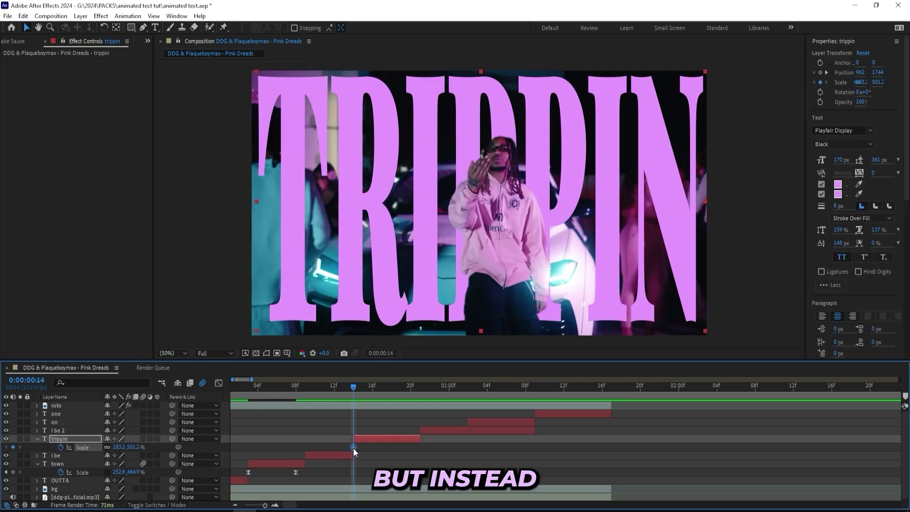
drag(353, 448, 410, 448)
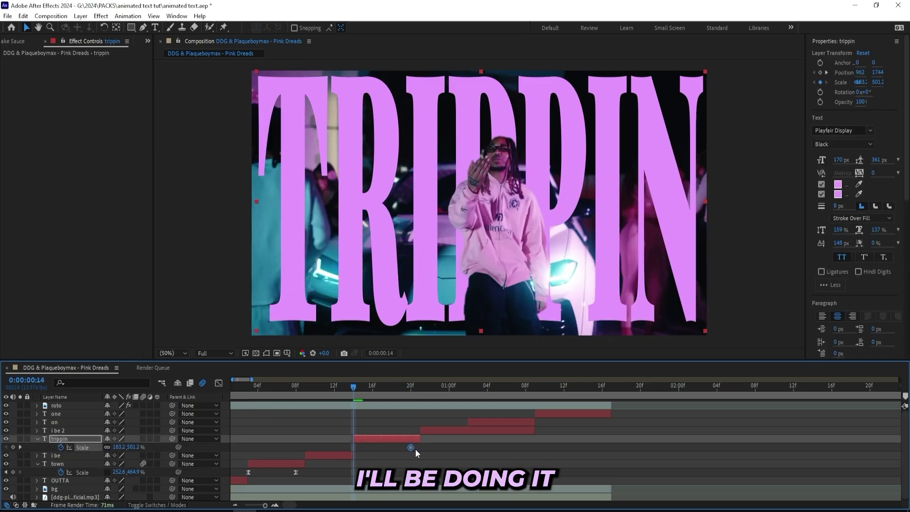
click(104, 447)
click(124, 448)
click(115, 448)
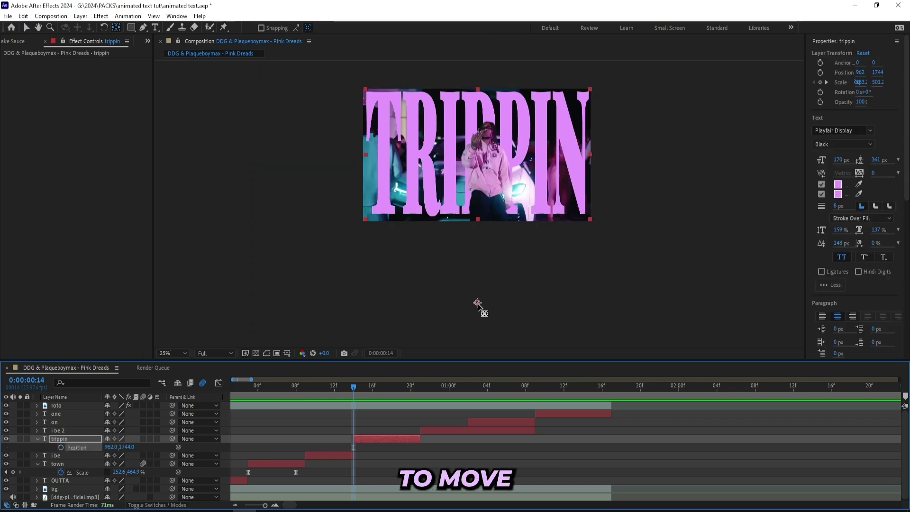
drag(479, 306, 486, 156)
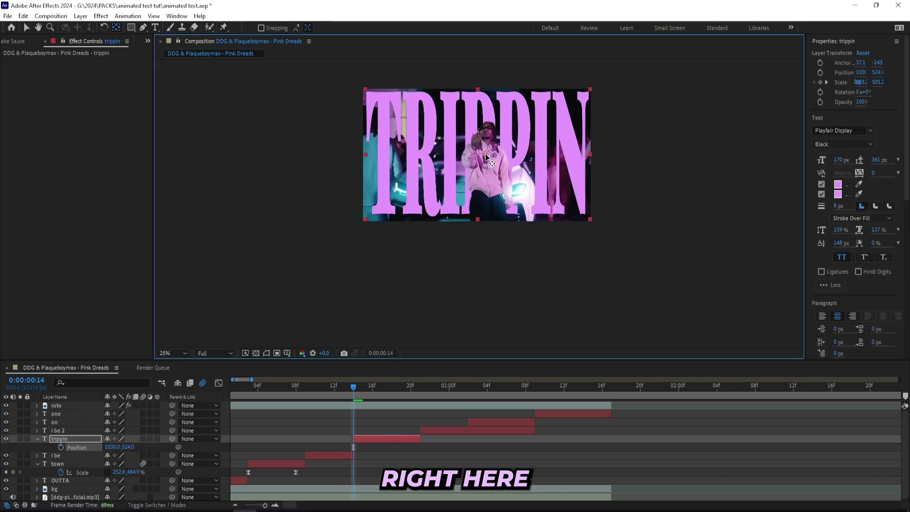
Set the viewer magnification to 50% and deselect the one layer
click(173, 353)
click(175, 224)
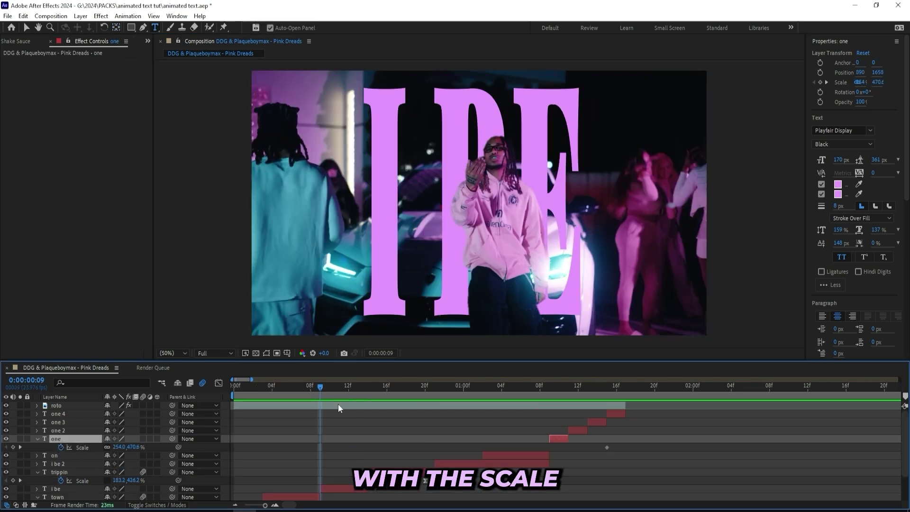
scroll(338, 404, down, 2)
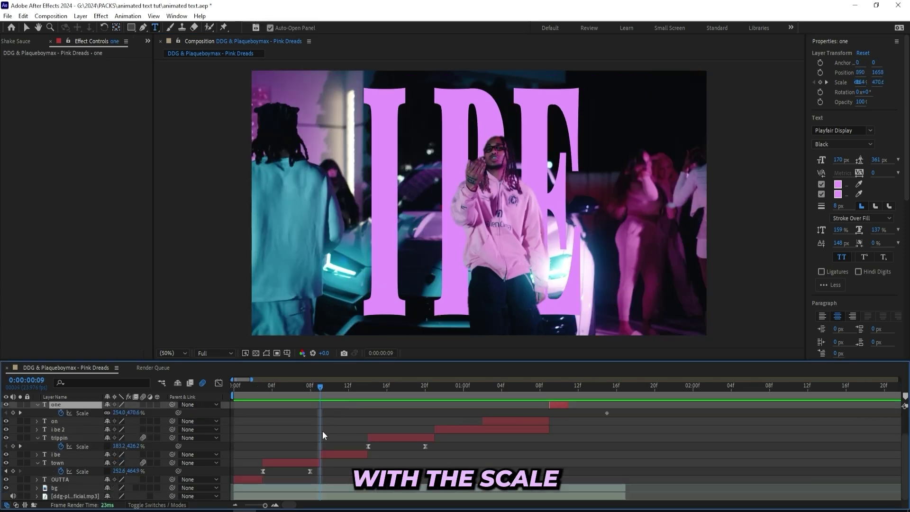
click(345, 414)
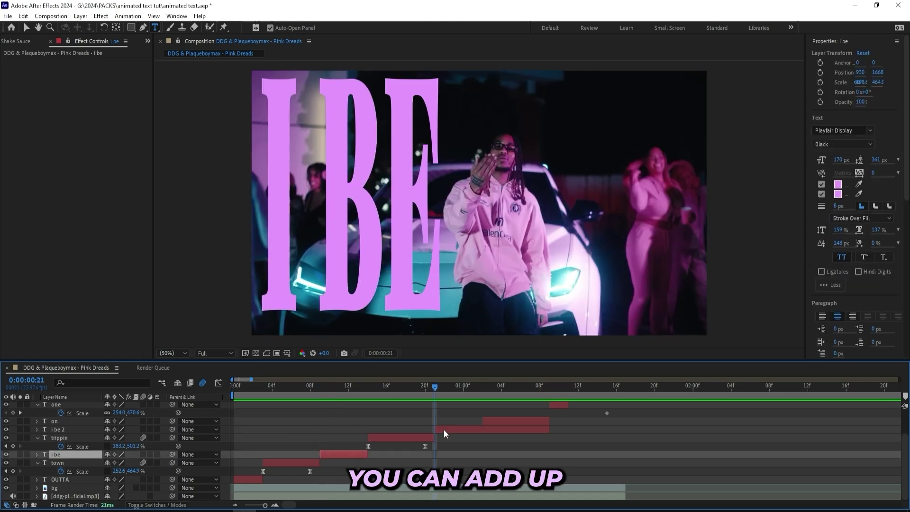
Split the i be 2 layer at frame 23 and switch one piece to Montserrat Bold
click(443, 430)
drag(436, 391, 453, 391)
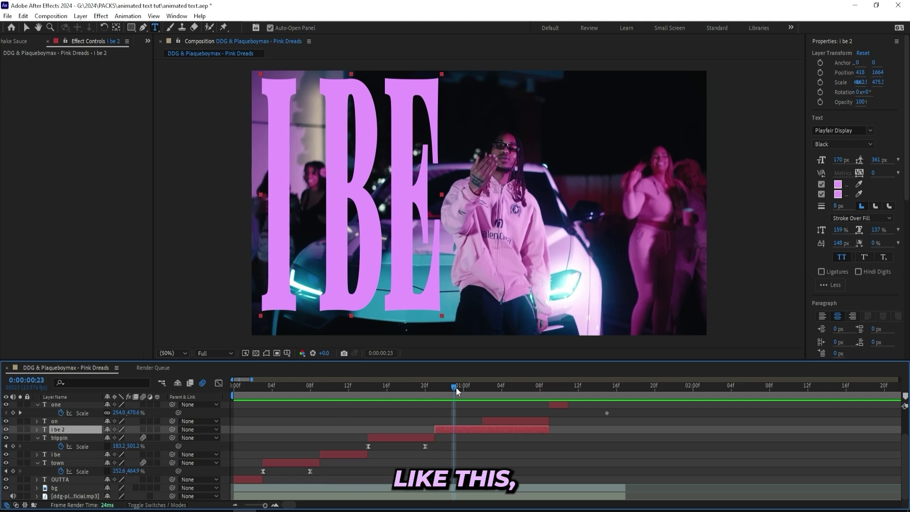
key(ctrl+shift+d)
click(473, 386)
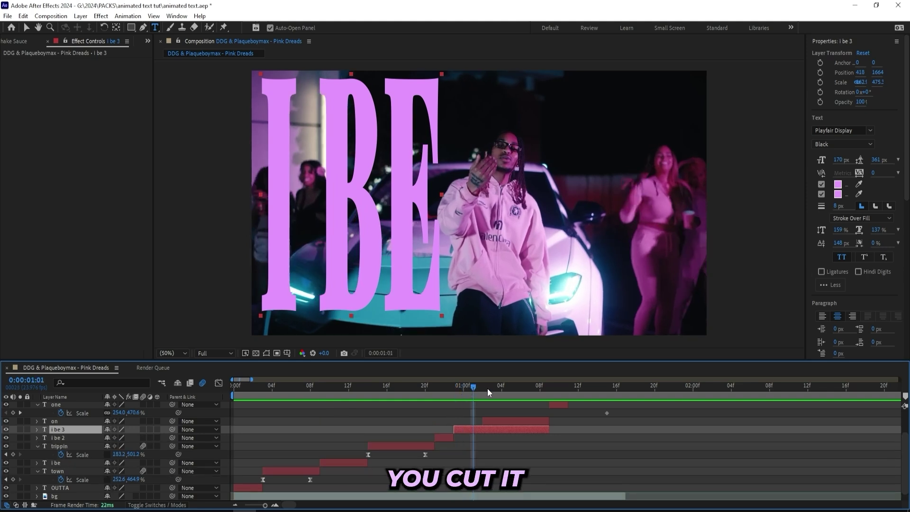
drag(487, 388, 493, 390)
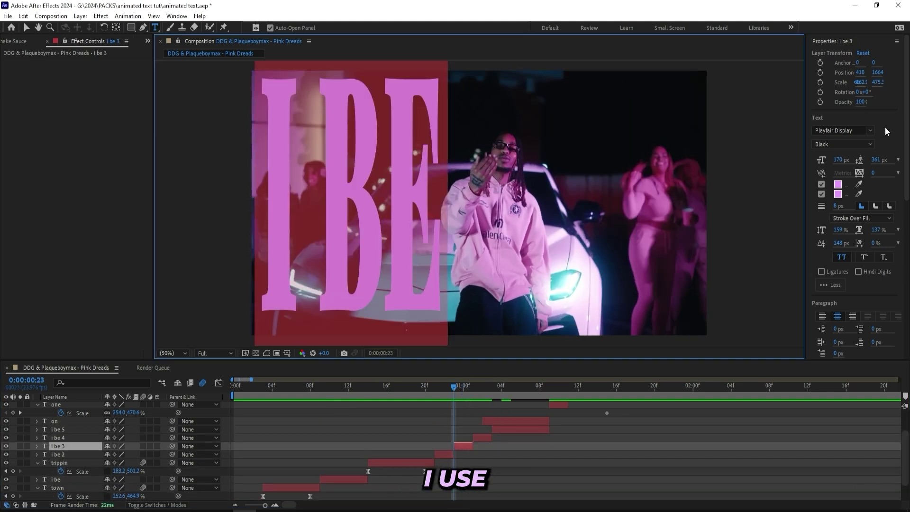
click(874, 133)
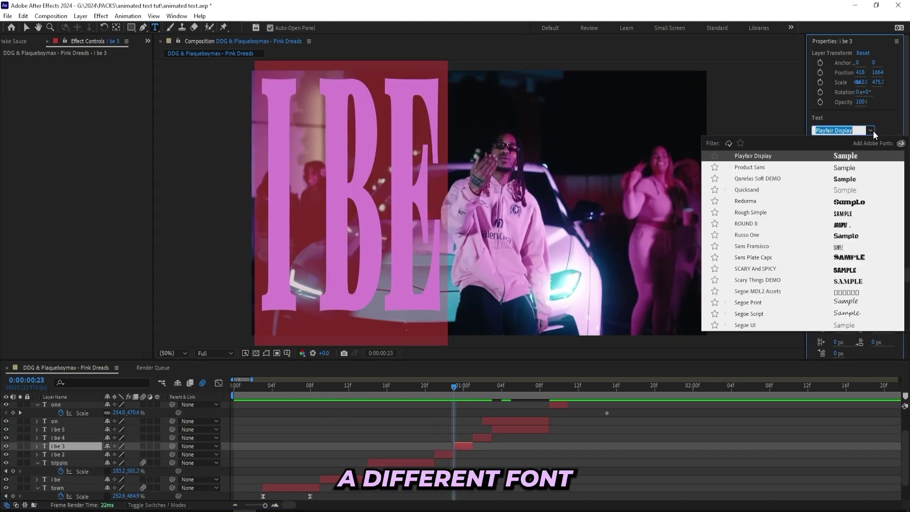
scroll(835, 172, up, 10)
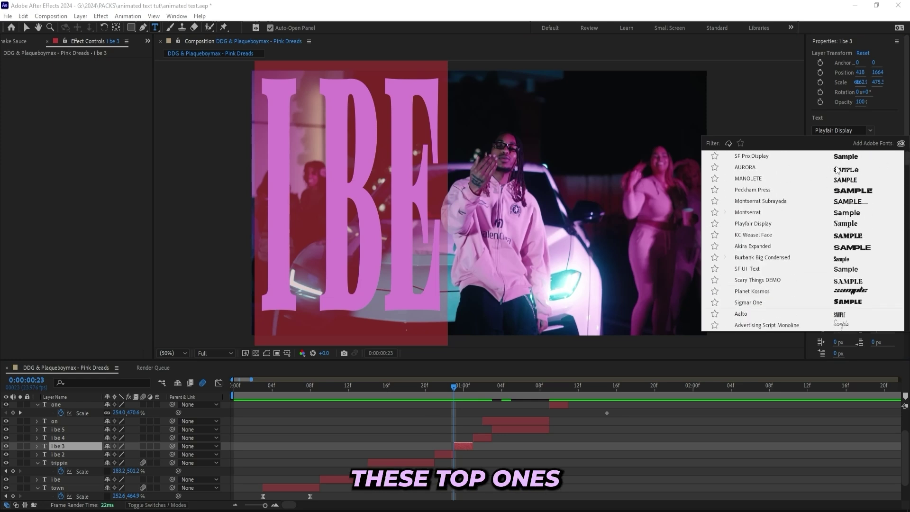
click(839, 212)
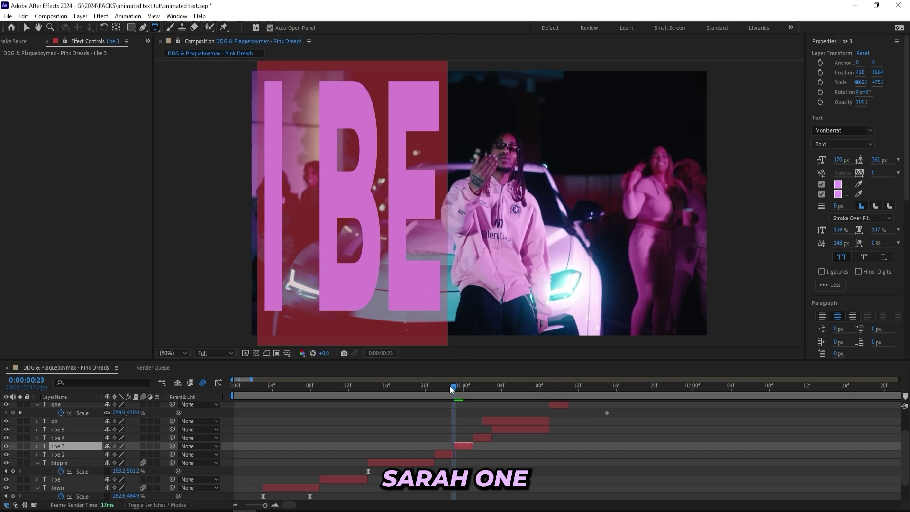
Split the I BE layer again at 1:07 and play back the flickering words
drag(451, 387, 475, 391)
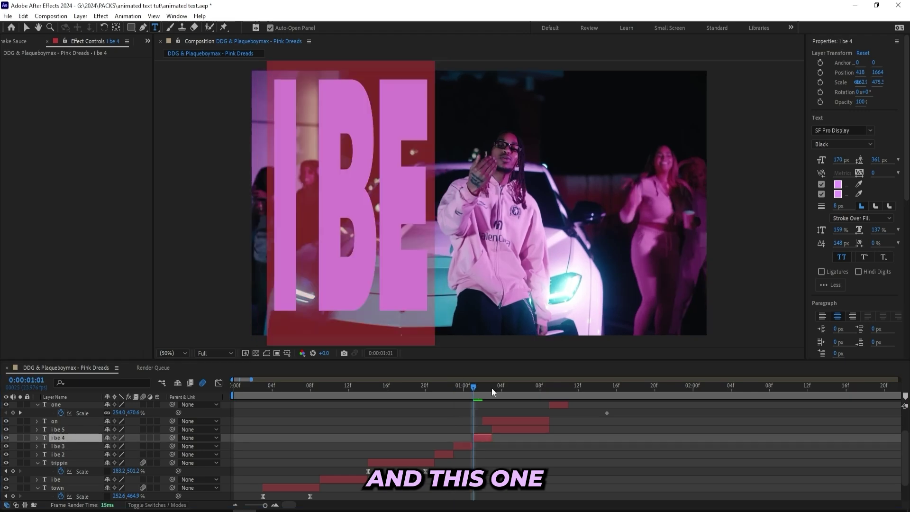
mouse_move(491, 388)
mouse_down()
mouse_move(503, 396)
mouse_move(422, 403)
mouse_move(412, 382)
mouse_move(495, 393)
mouse_up()
click(524, 424)
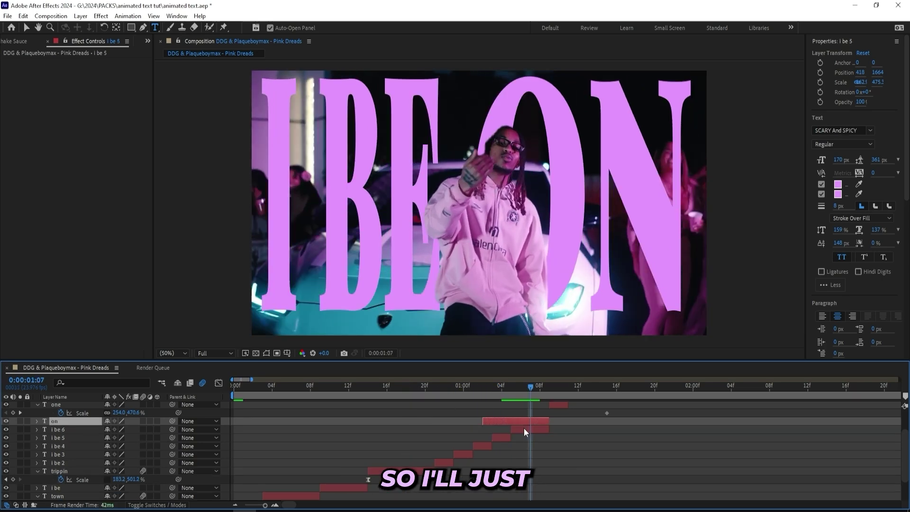
click(524, 428)
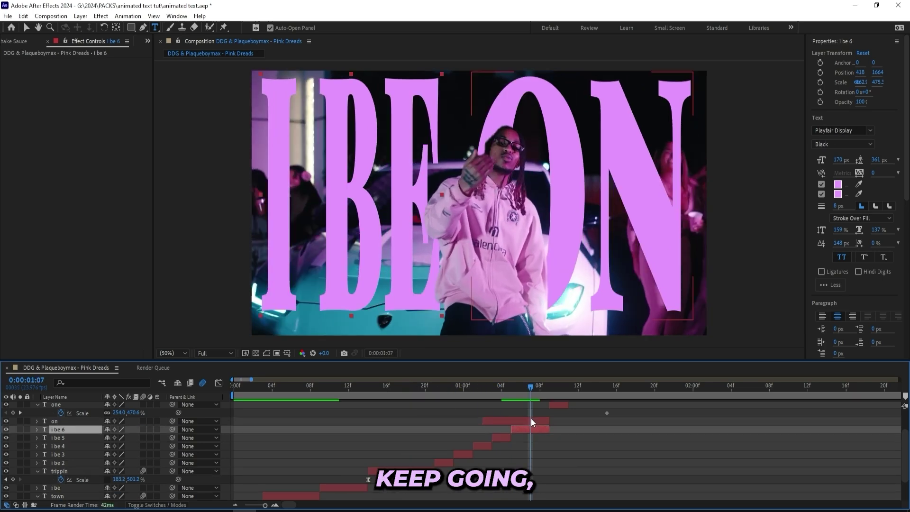
key(ctrl+shift+d)
drag(531, 388, 513, 389)
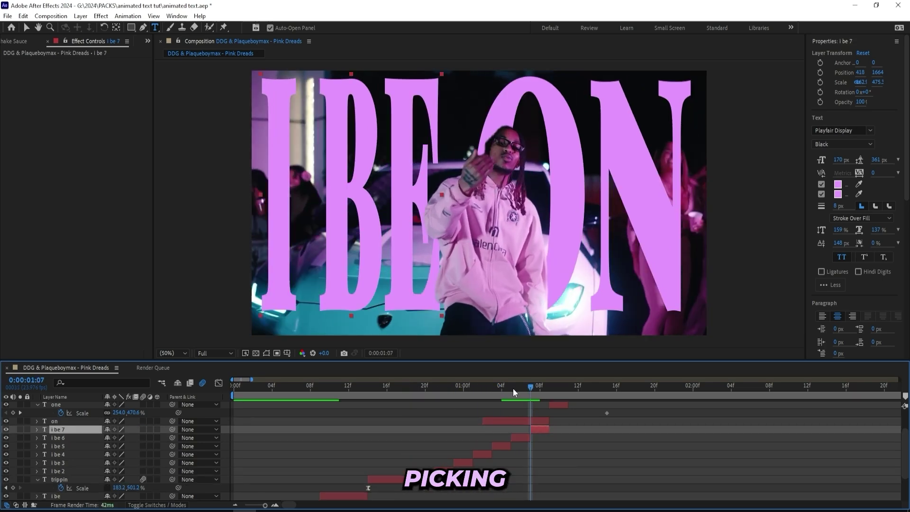
click(527, 436)
key(space)
End the work area where the lyrics finish and step through the words to 1:05
click(595, 426)
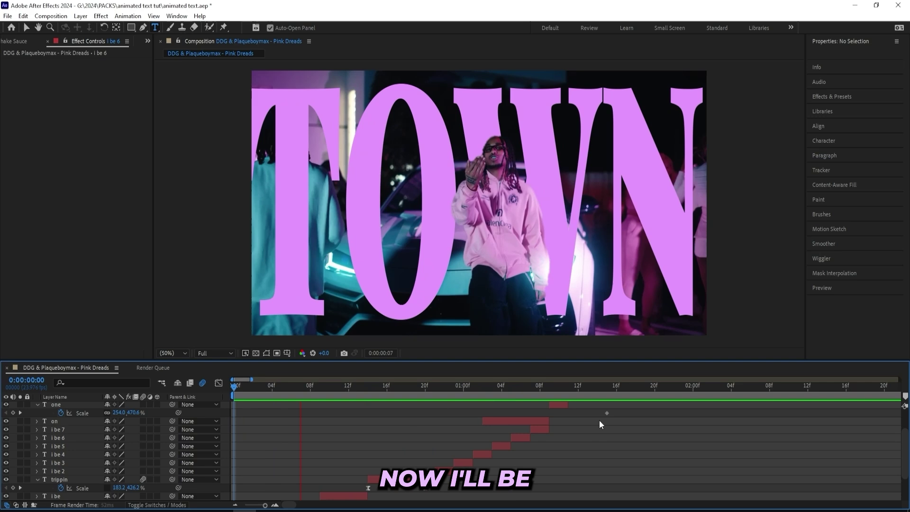
key(n)
click(302, 383)
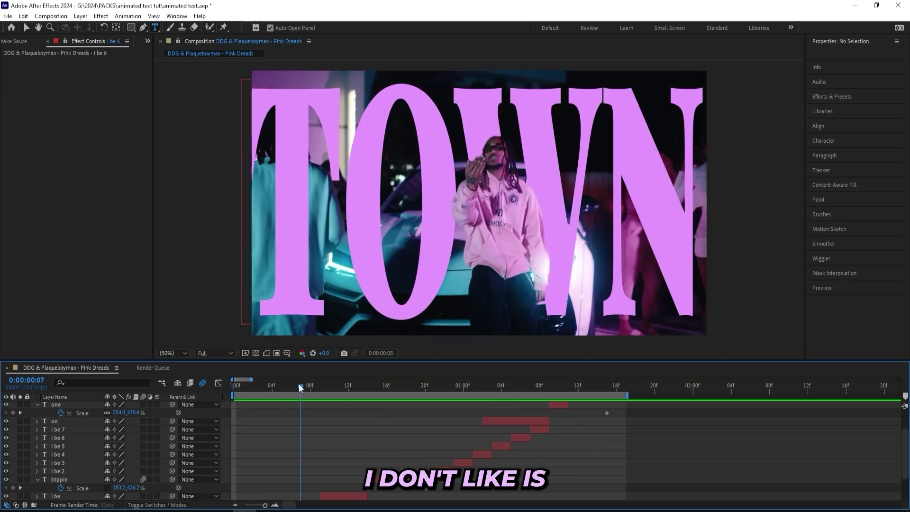
drag(299, 385, 509, 375)
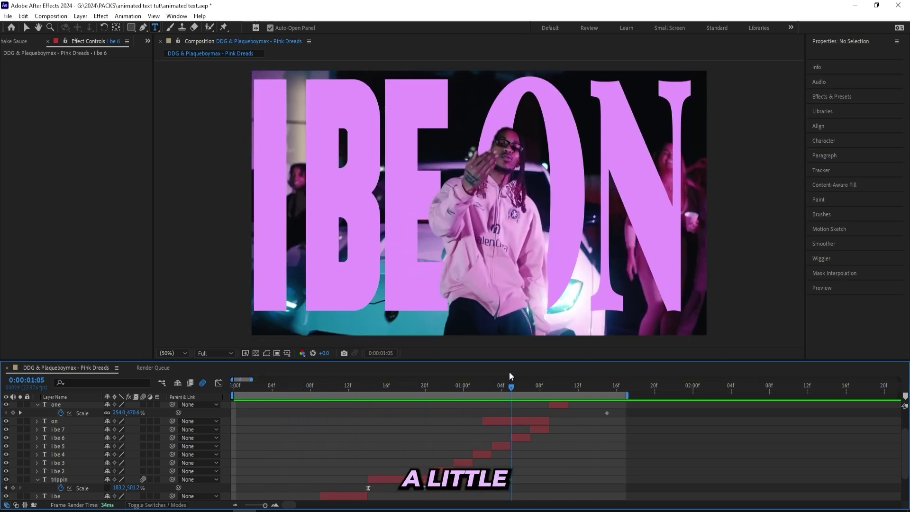
Open the roto layer in its viewer and turn Freeze off so the matte recalculates
key(v)
scroll(504, 409, up, 2)
click(504, 408)
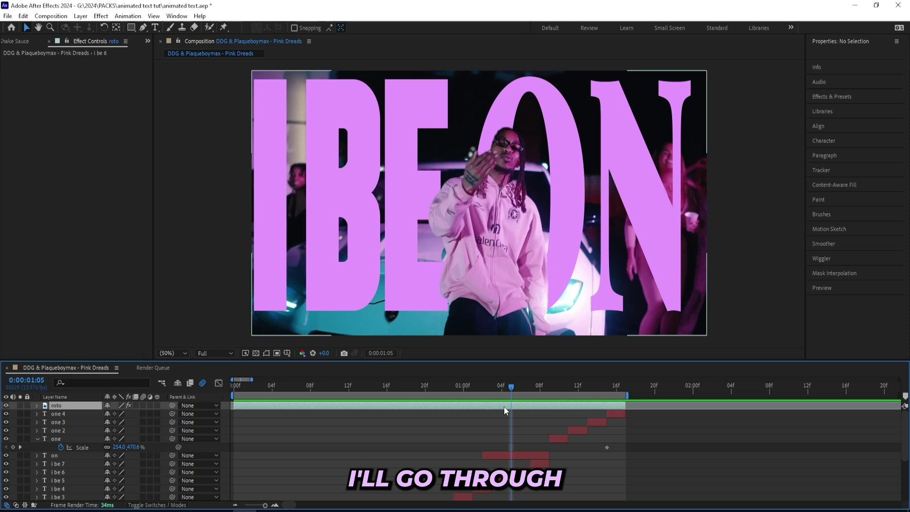
double_click(504, 406)
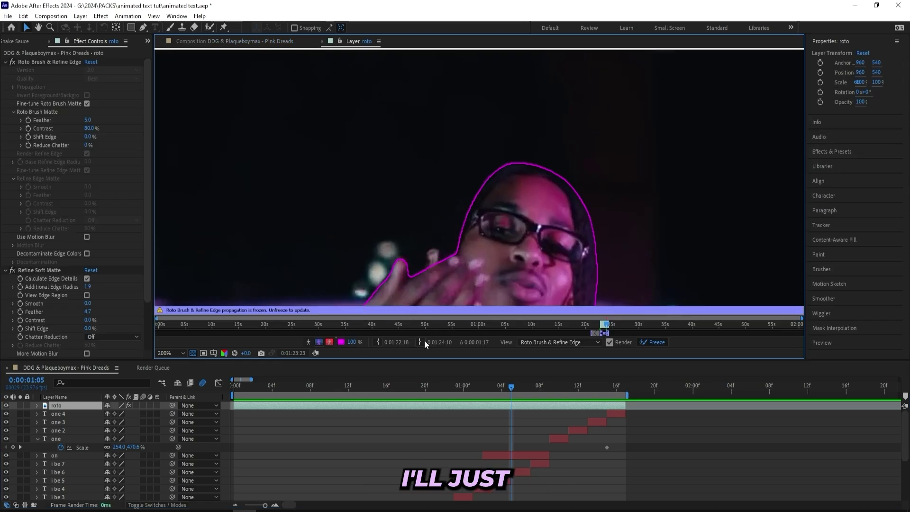
click(646, 339)
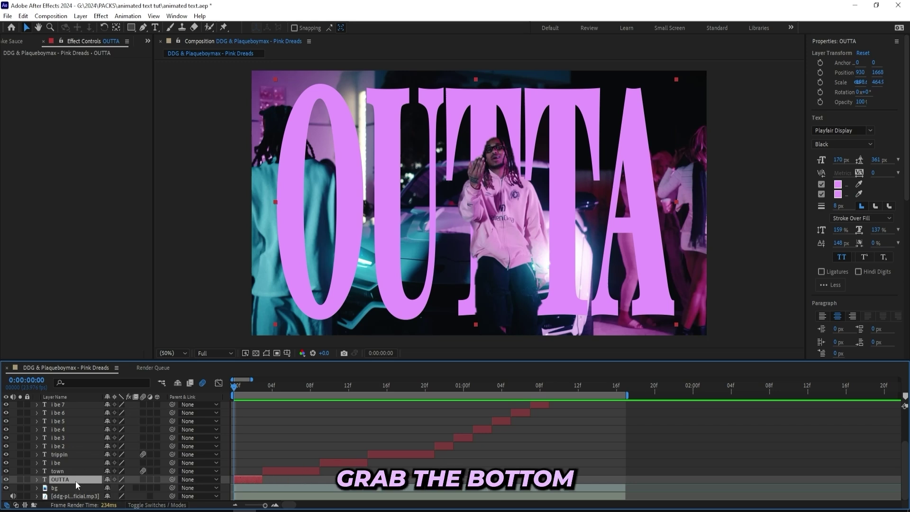
Pre-compose lyric layers one 4 through OUTTA into Pre-comp 1, moving all attributes
scroll(80, 465, up, 2)
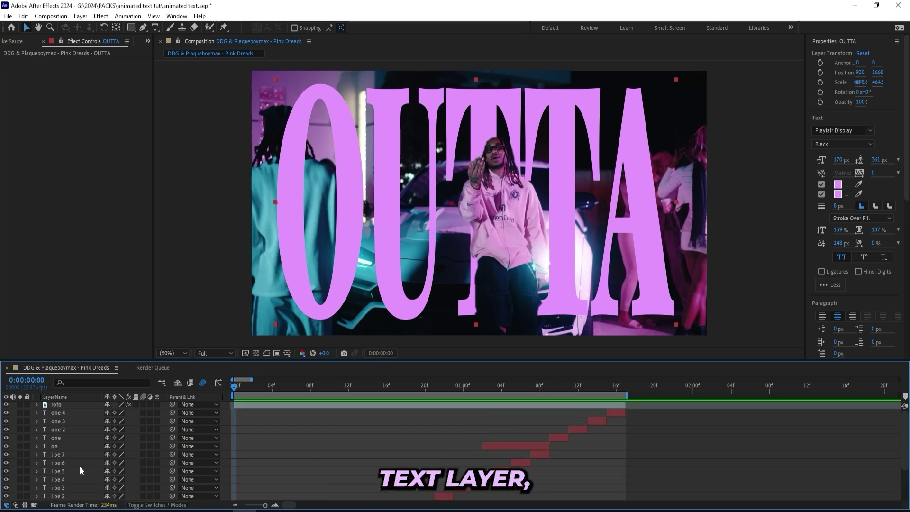
shift+click(64, 413)
scroll(268, 471, down, 2)
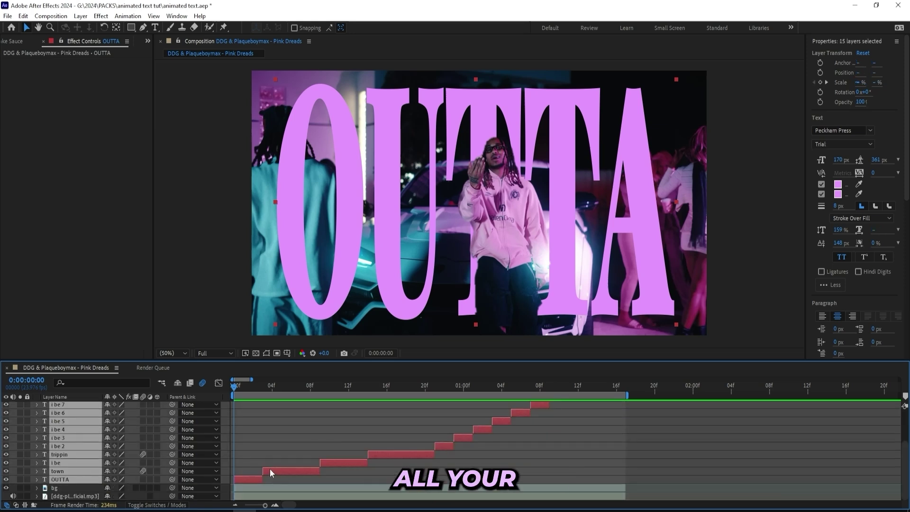
right_click(266, 471)
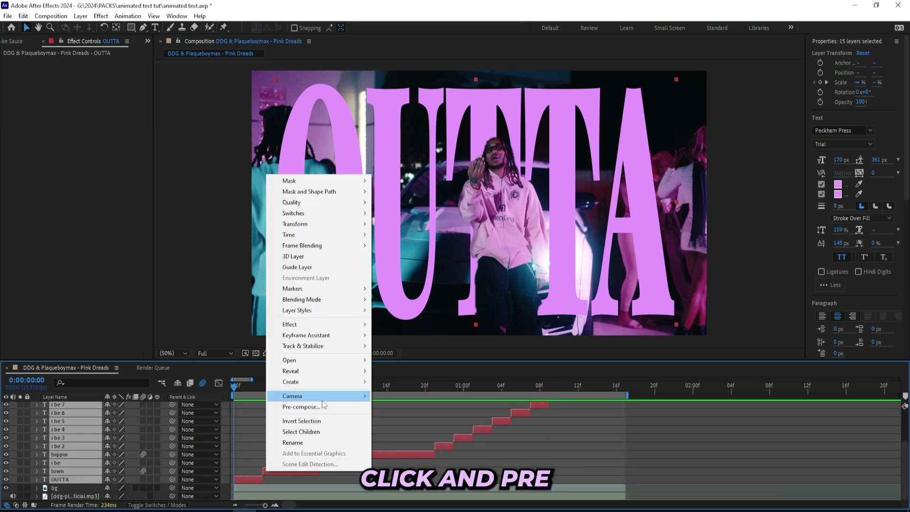
click(323, 401)
click(370, 299)
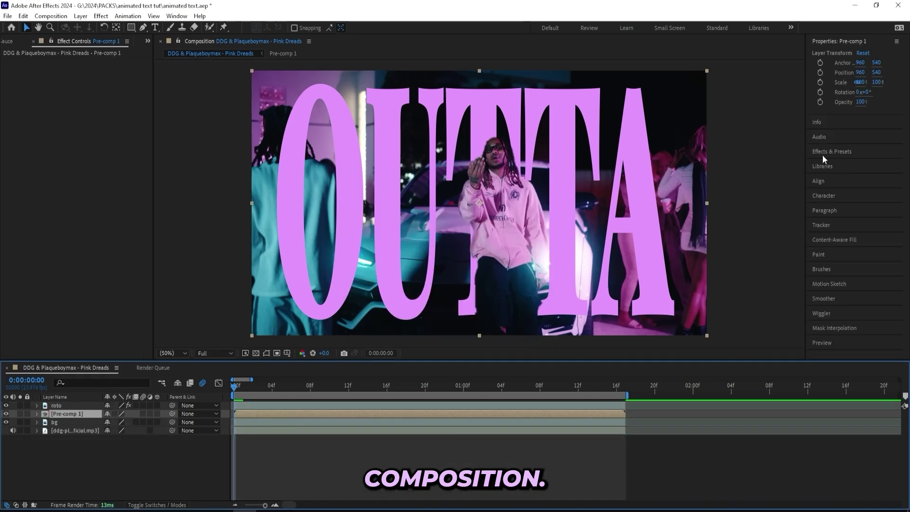
Find Deep Glow and apply it to Pre-comp 1 with Unmult enabled
drag(806, 150, 735, 151)
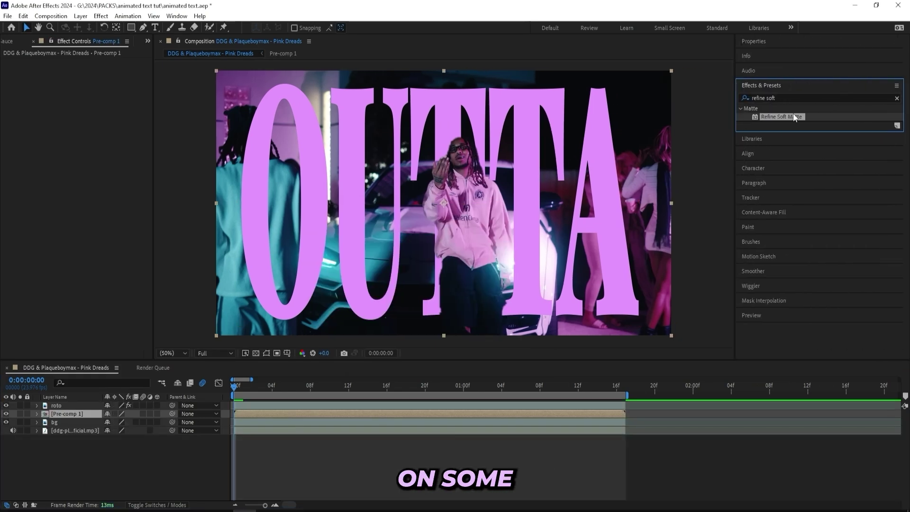
click(794, 97)
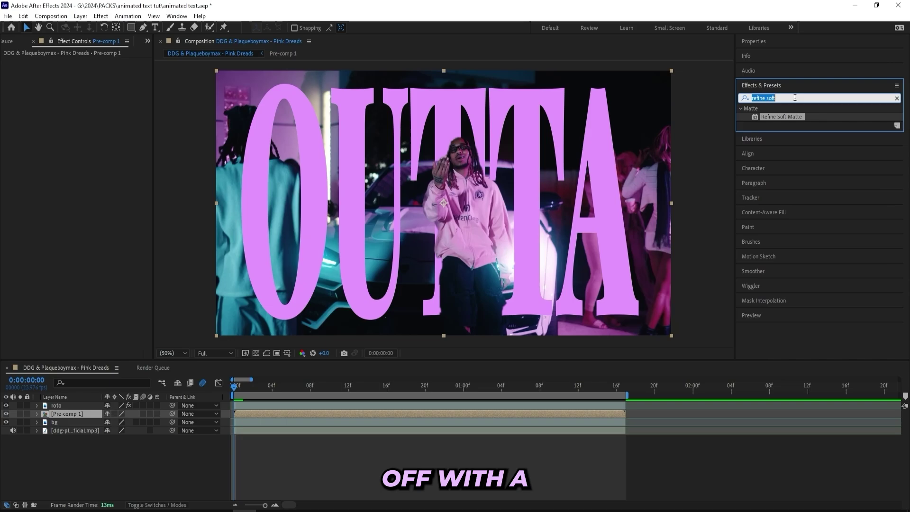
text(frrp)
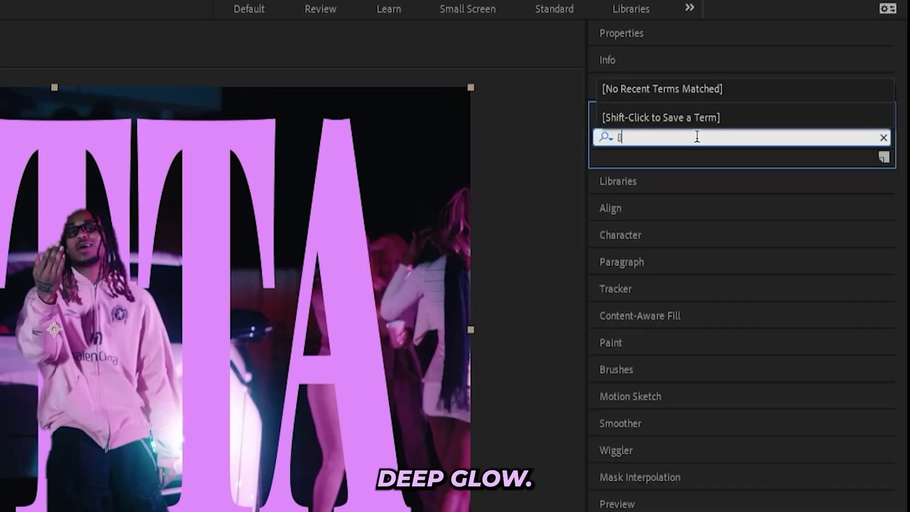
text(deep glow)
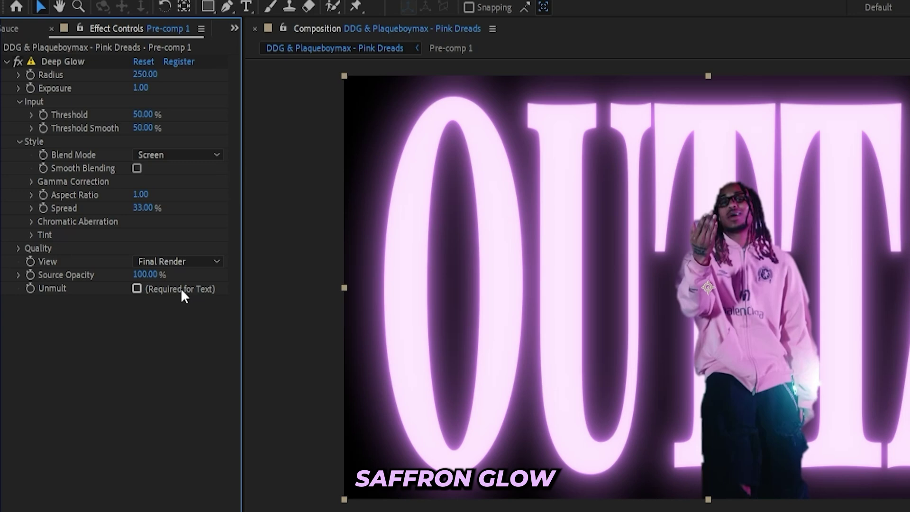
click(182, 290)
Set Deep Glow Radius 348, Threshold 73% and Exposure 0.23
drag(143, 93, 115, 90)
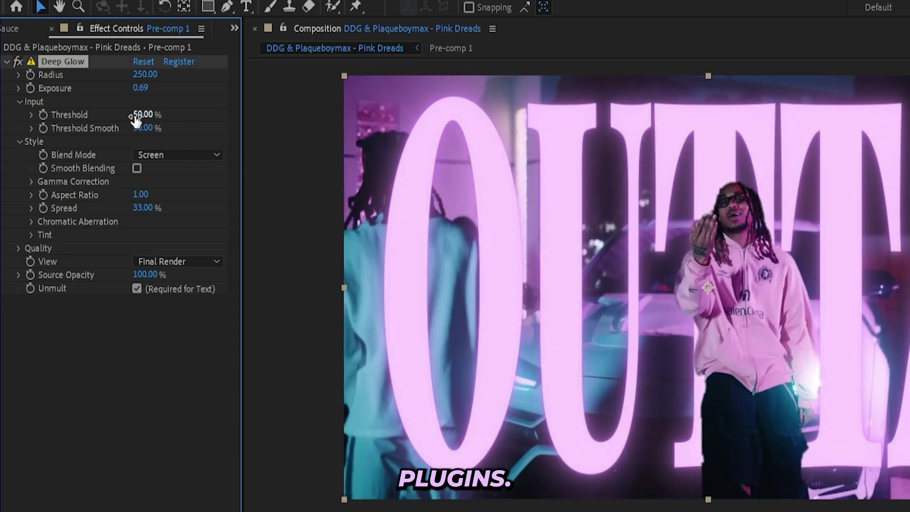
drag(136, 118, 142, 116)
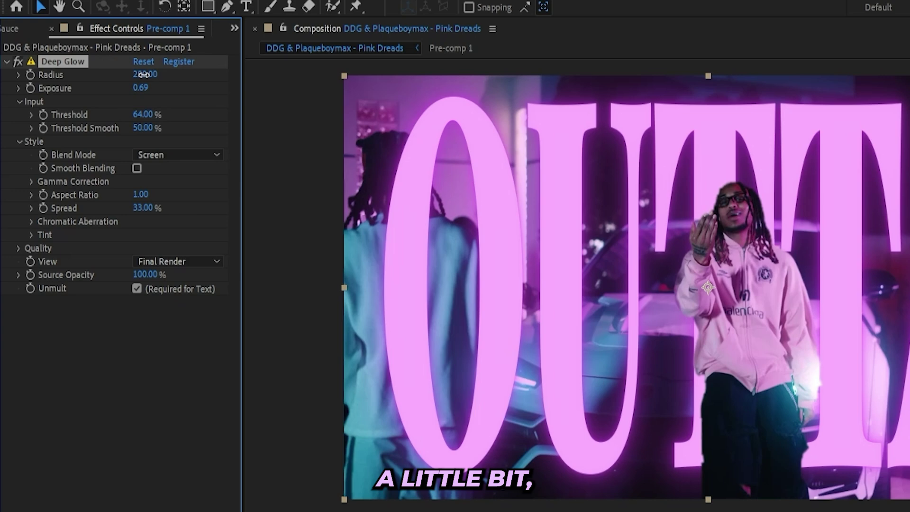
drag(143, 74, 154, 74)
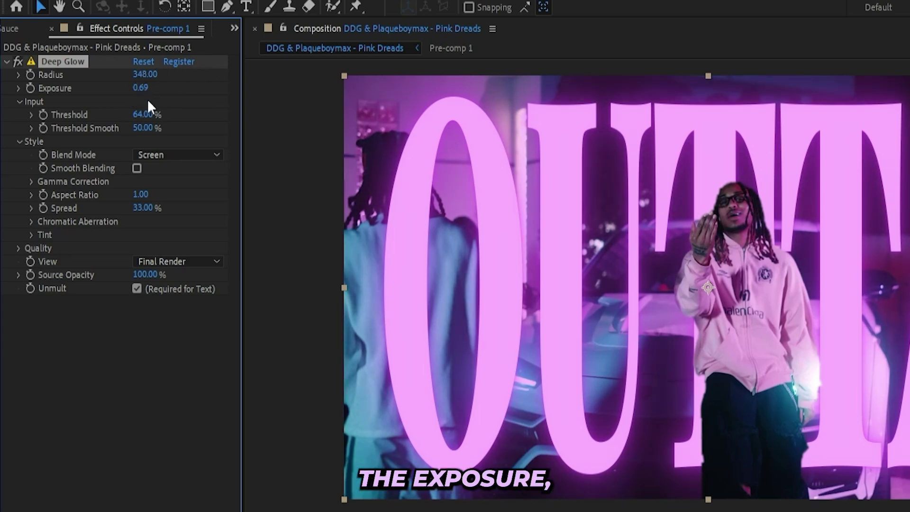
drag(144, 115, 150, 115)
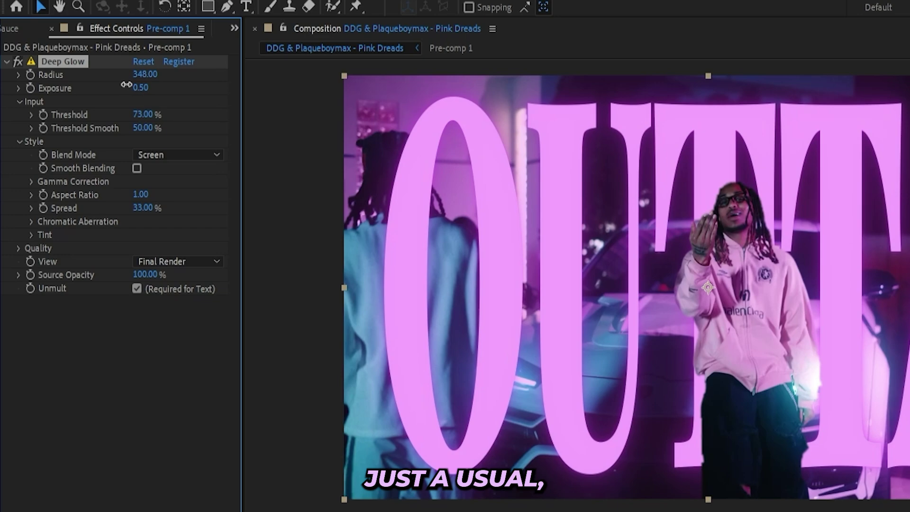
drag(127, 84, 96, 92)
click(777, 96)
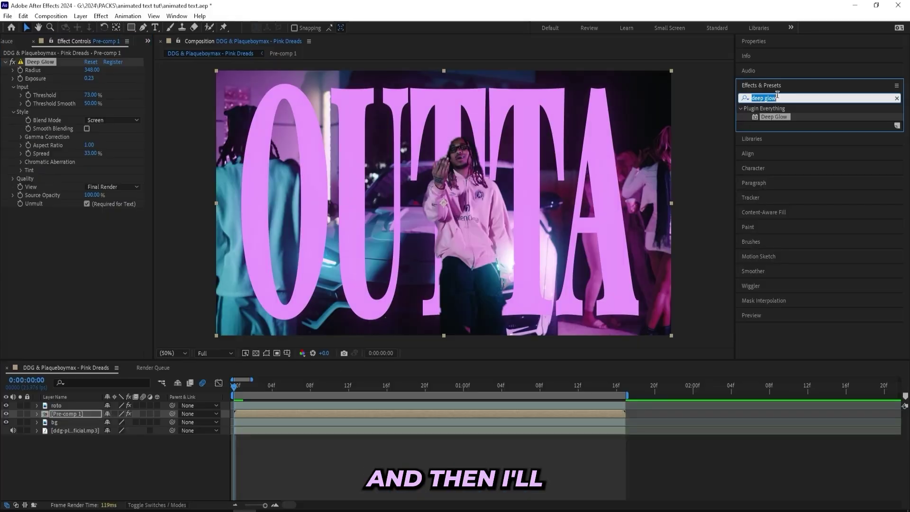
Adjust S_DropShadow blur, shift it to 18.32 by 42.32, and set Shadow Opacity 0.580
text(dropsha)
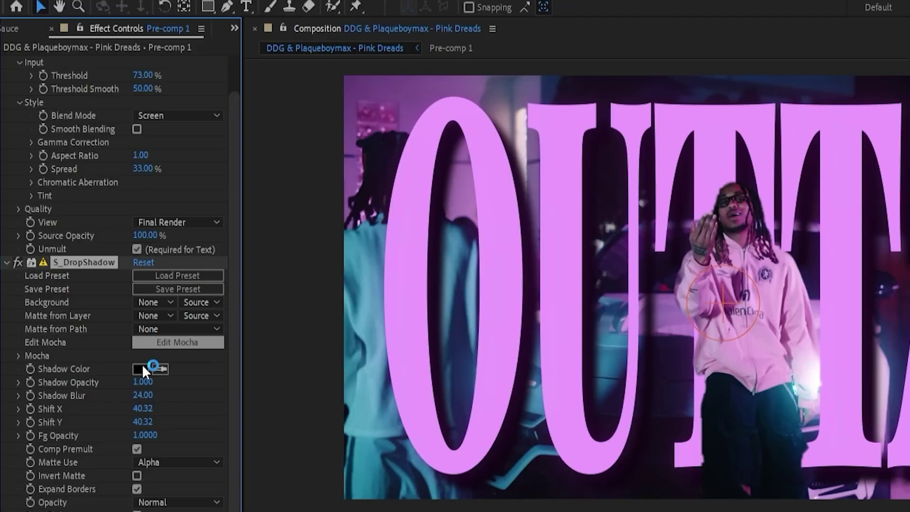
drag(143, 395, 160, 393)
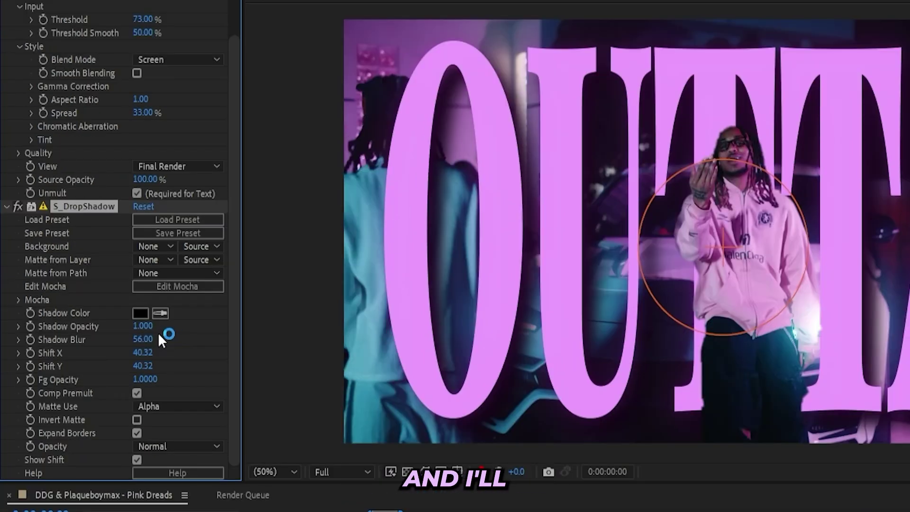
drag(141, 326, 93, 328)
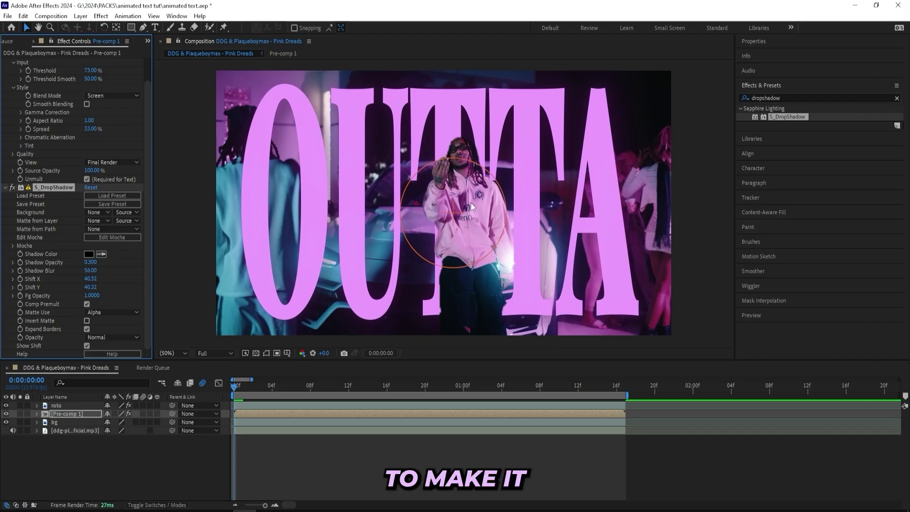
drag(454, 213, 448, 213)
click(12, 187)
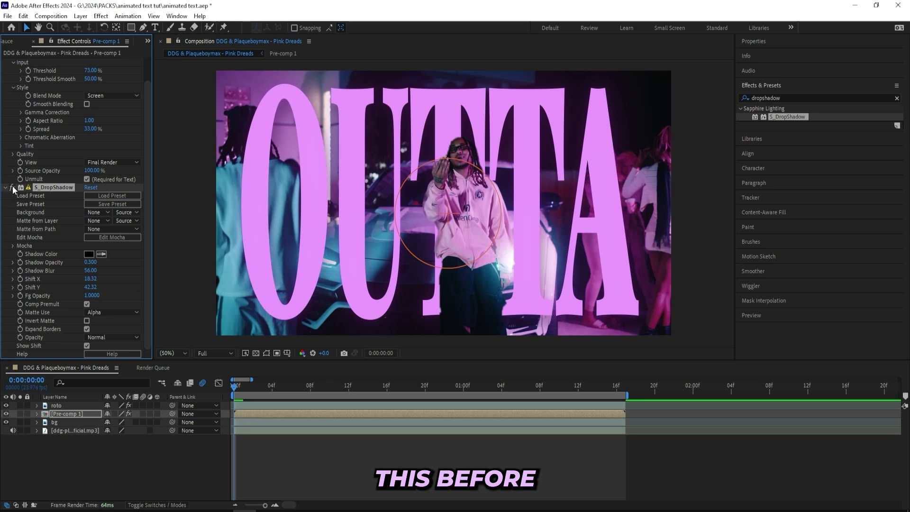
click(12, 188)
drag(94, 262, 106, 260)
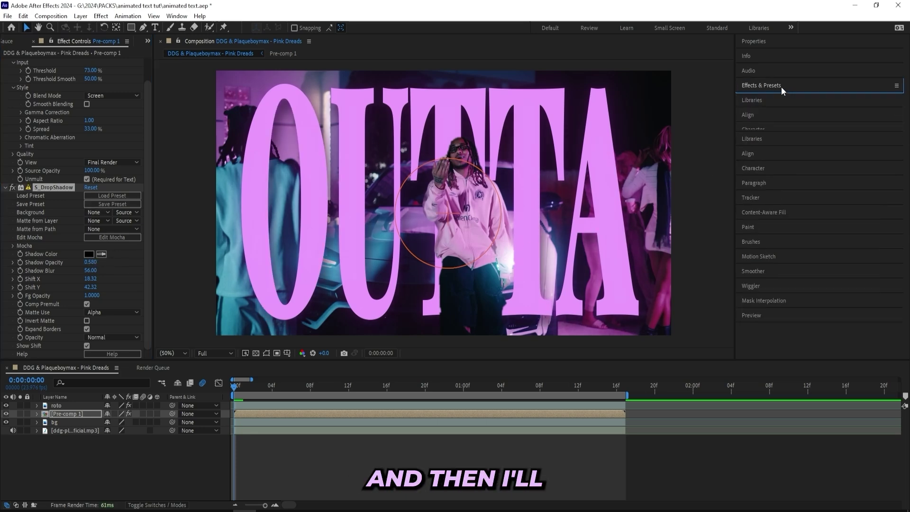
Find S_Flicker and drag it onto the Pre-comp 1 layer
click(781, 98)
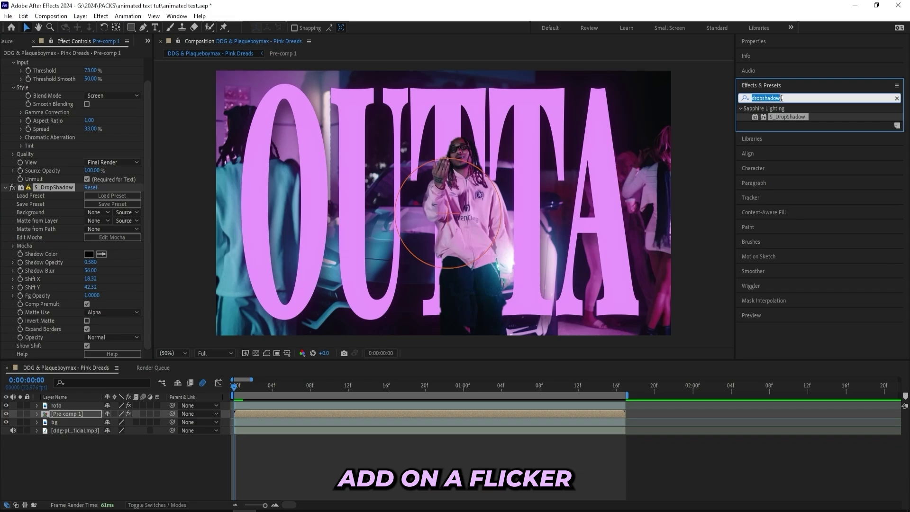
text(flicker)
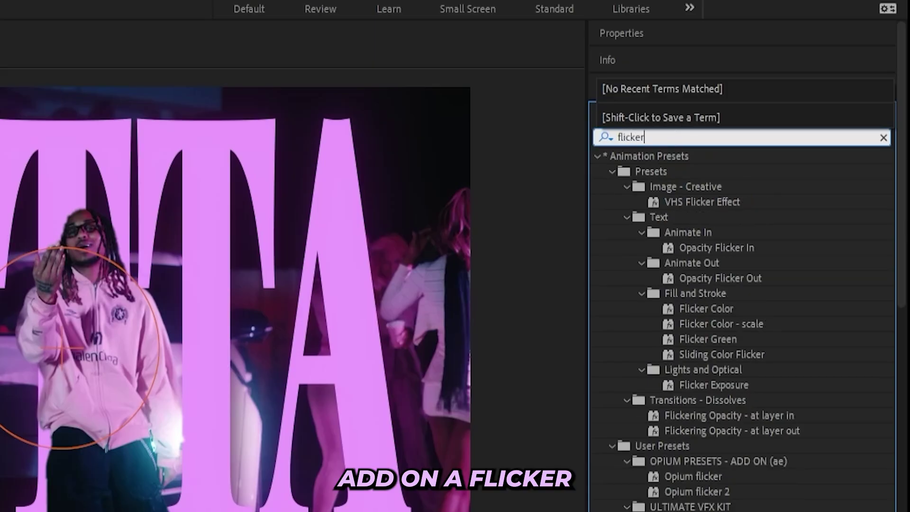
scroll(669, 478, down, 10)
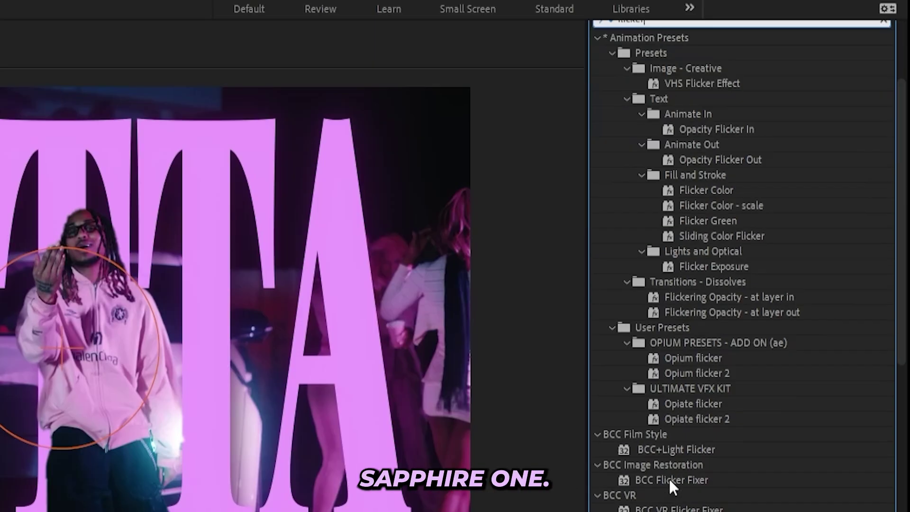
drag(656, 279, 354, 414)
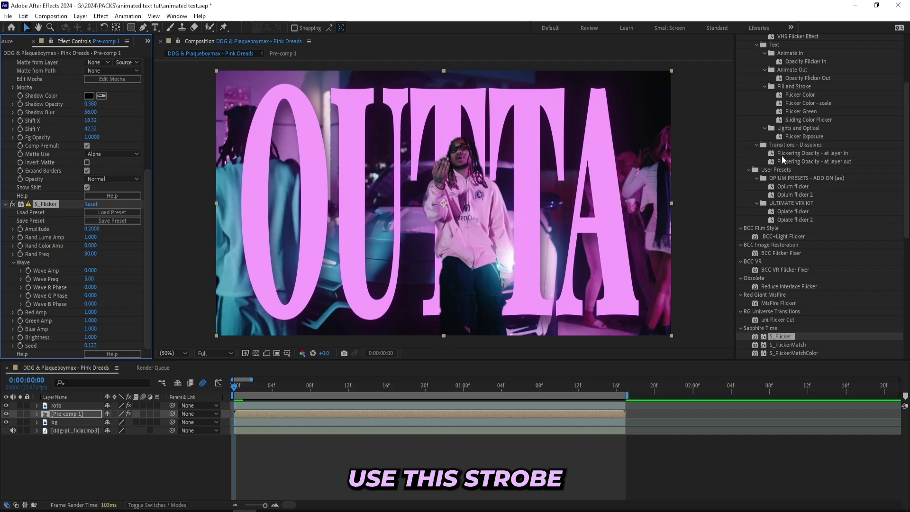
scroll(782, 160, up, 4)
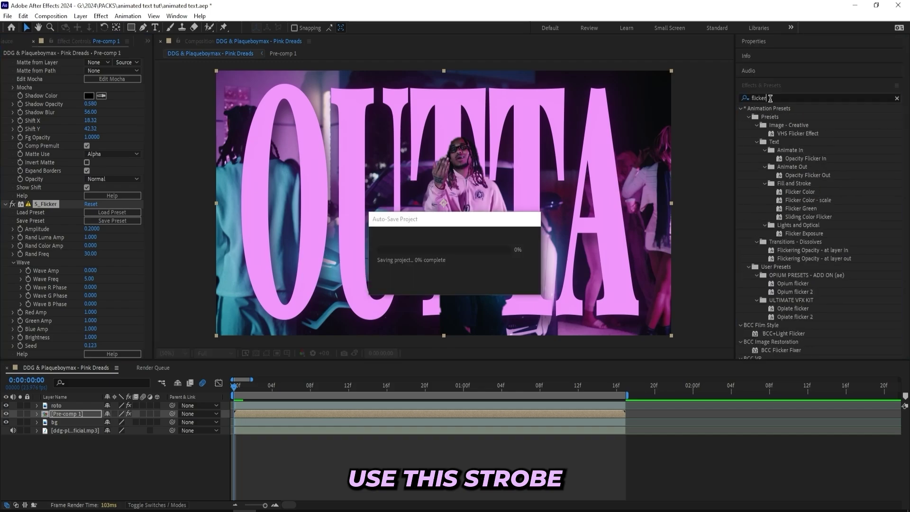
Try a flicker Amplitude of 0.4 and preview the result
click(771, 98)
text(strobe light)
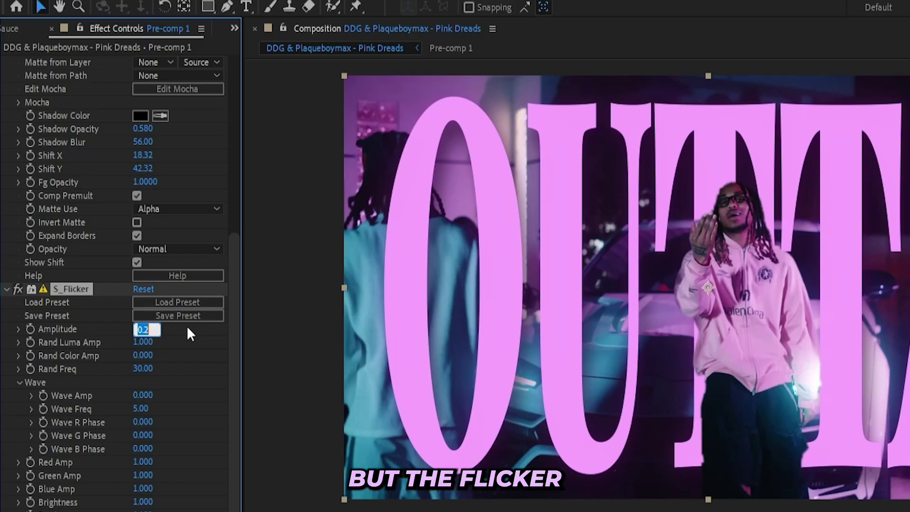
text(.4)
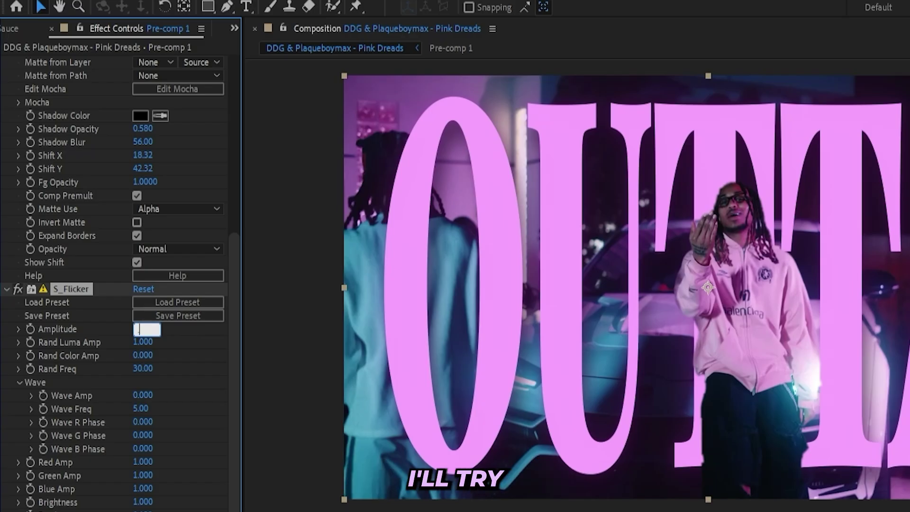
key(Return)
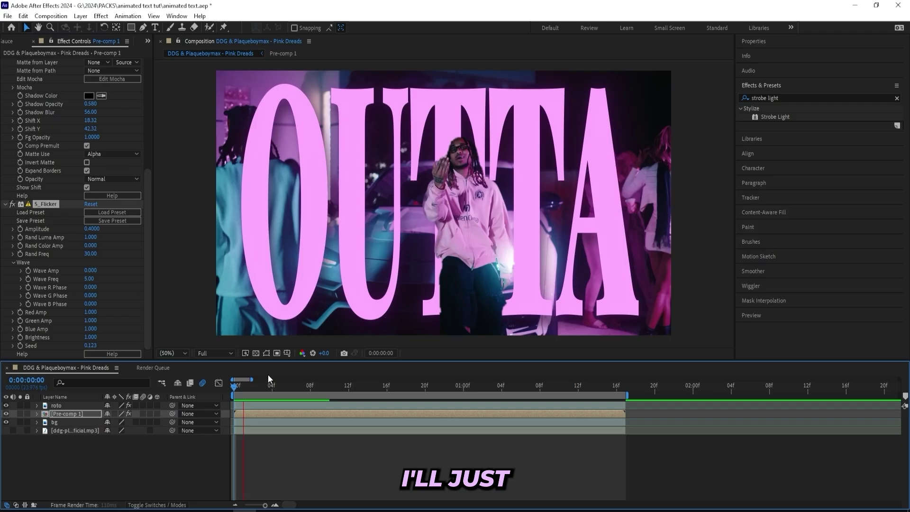
key(space)
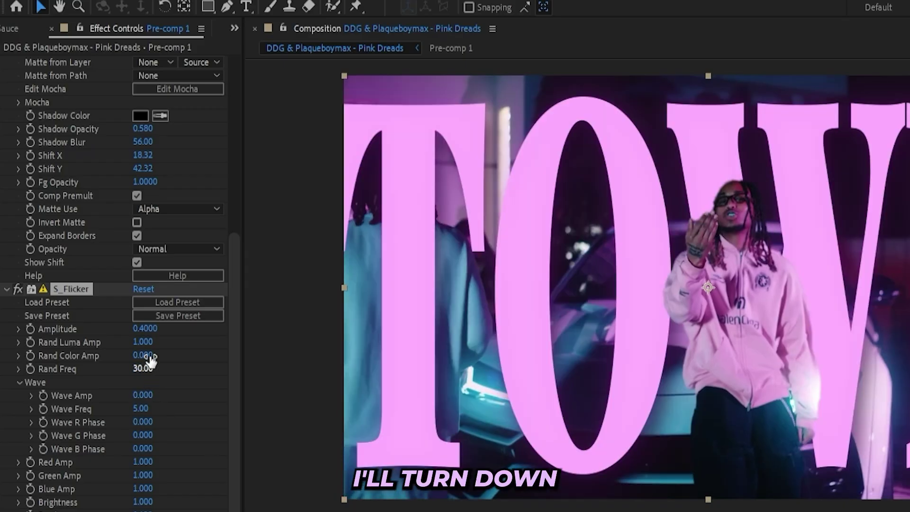
Lower the flicker Amplitude back to 0.2
click(145, 328)
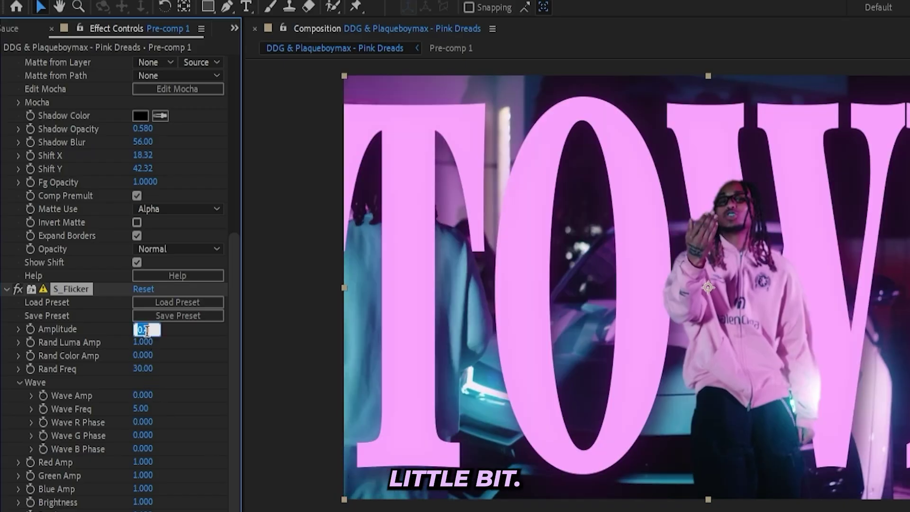
text(0.2)
key(Return)
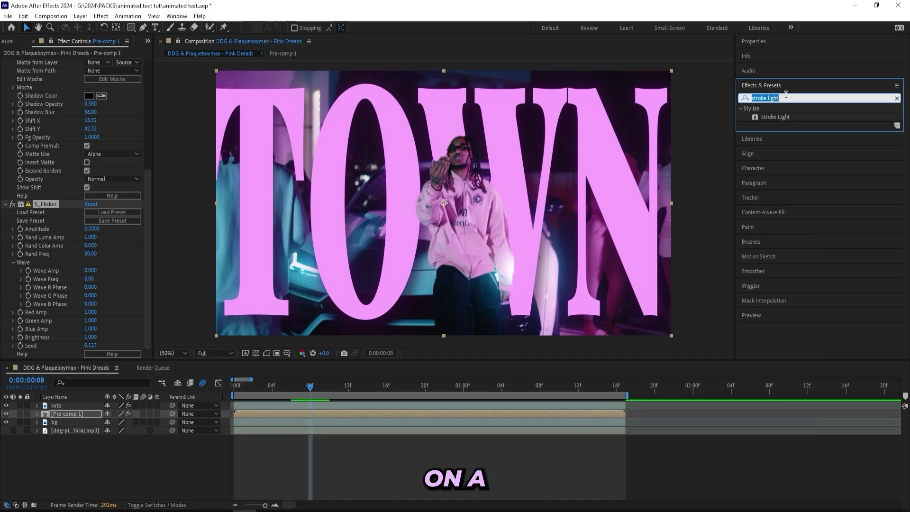
text(gaussian)
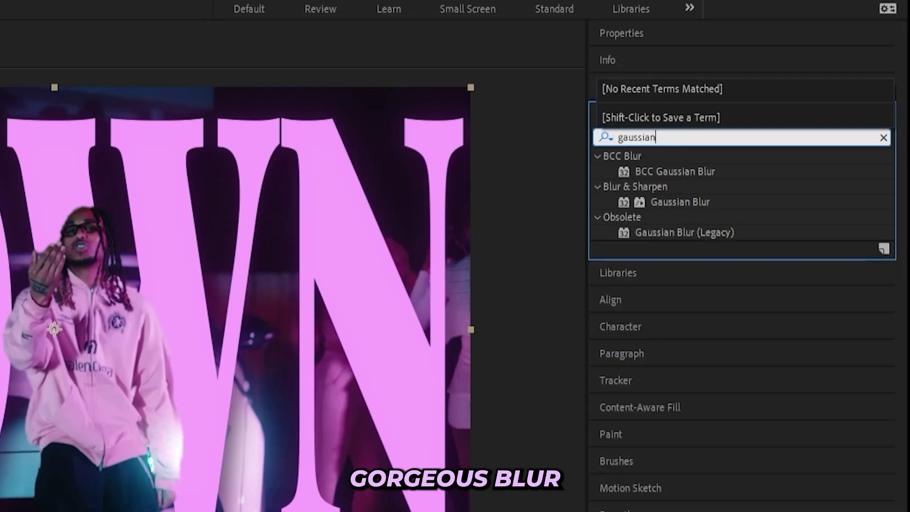
Drag Gaussian Blur onto Pre-comp 1 and raise Blurriness to 7.0, checking frames 02 and 04
drag(681, 203, 467, 237)
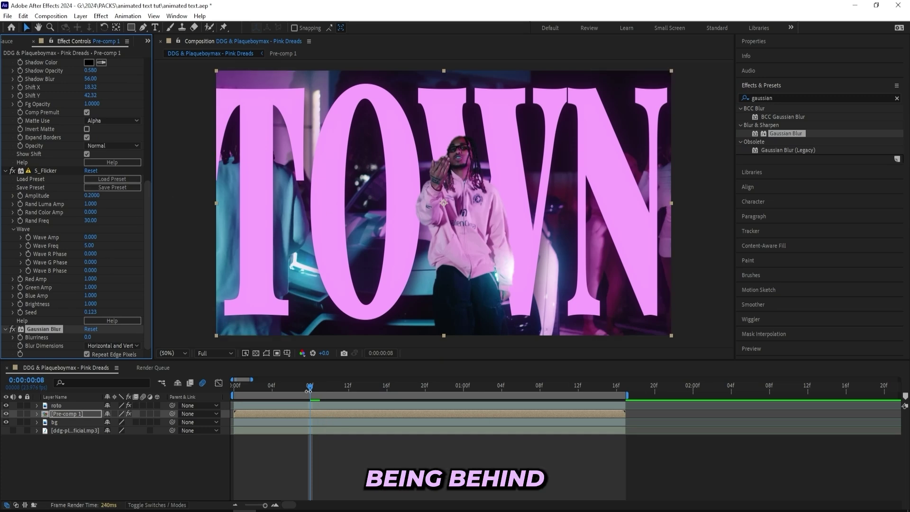
click(273, 387)
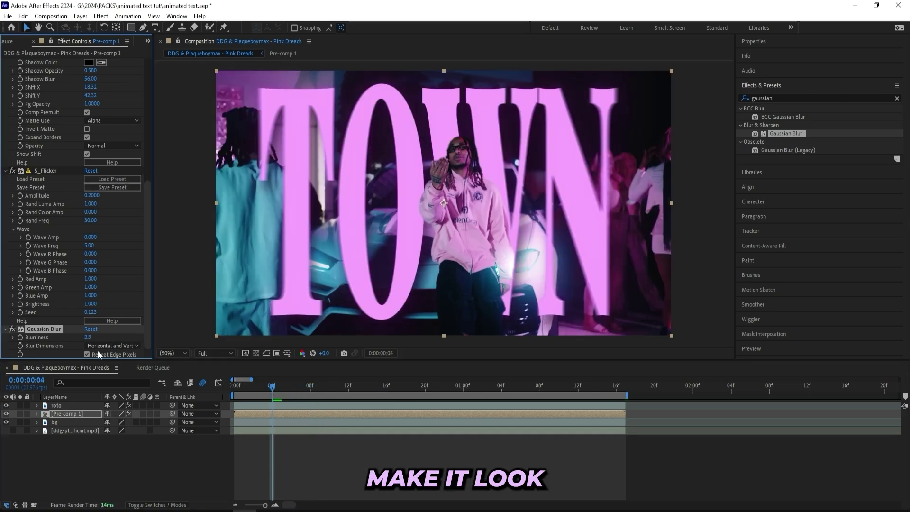
drag(88, 338, 114, 338)
click(249, 386)
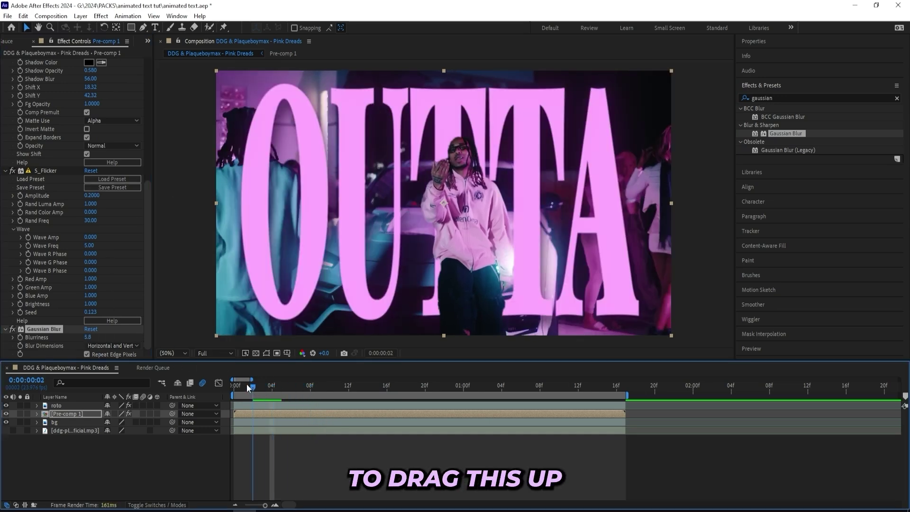
drag(87, 337, 86, 337)
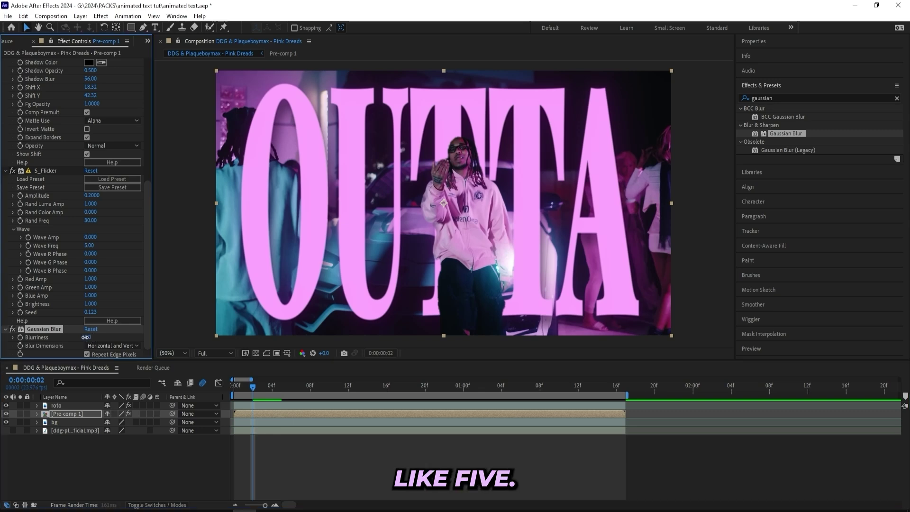
drag(249, 385, 209, 387)
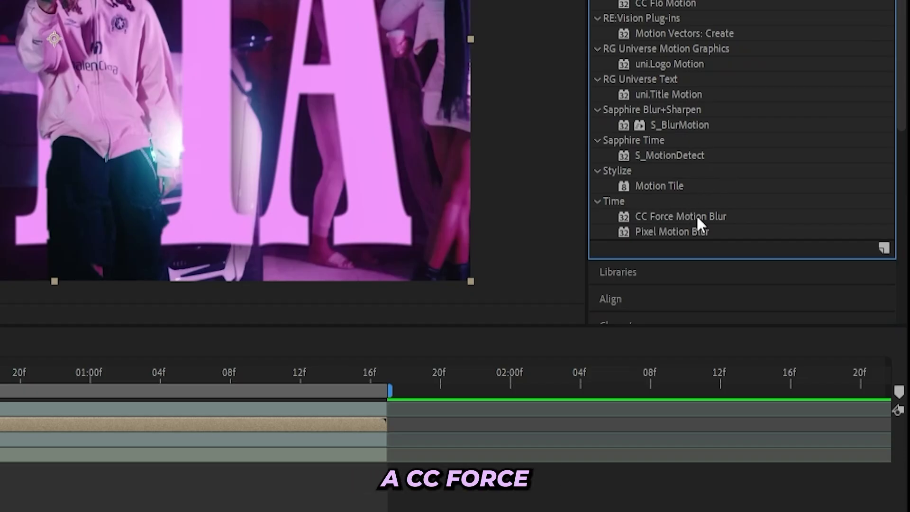
Drag CC Force Motion Blur onto Pre-comp 1 and scrub Motion Blur Samples to 255
drag(696, 215, 122, 368)
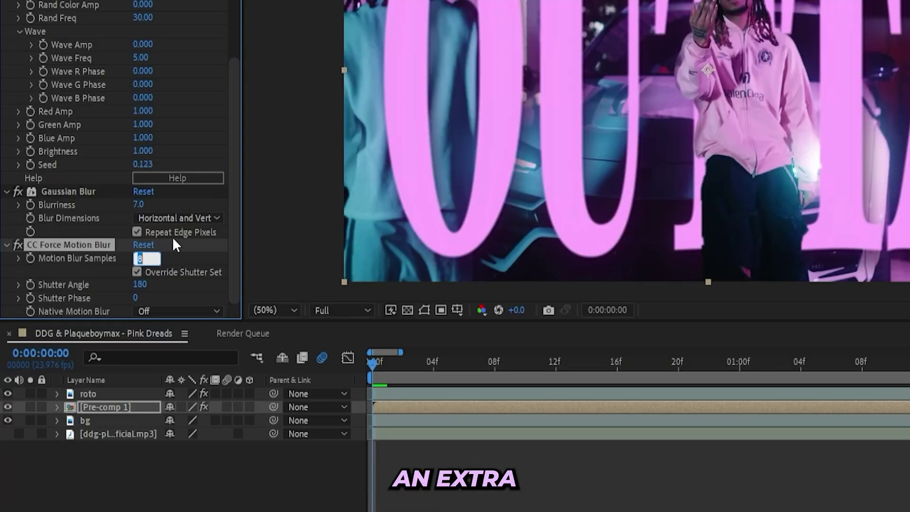
click(165, 263)
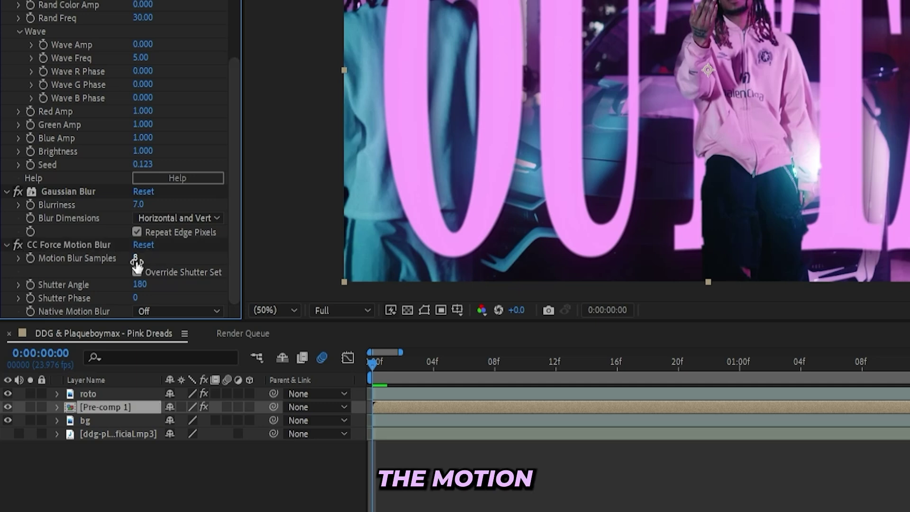
drag(137, 258, 346, 254)
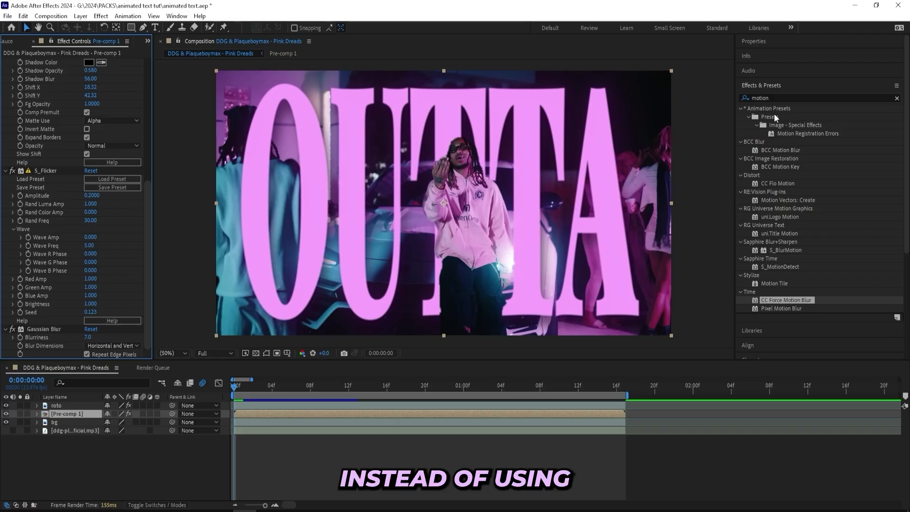
Apply RSMB to Pre-comp 1 and set its Blur Amount to 0.30
click(768, 98)
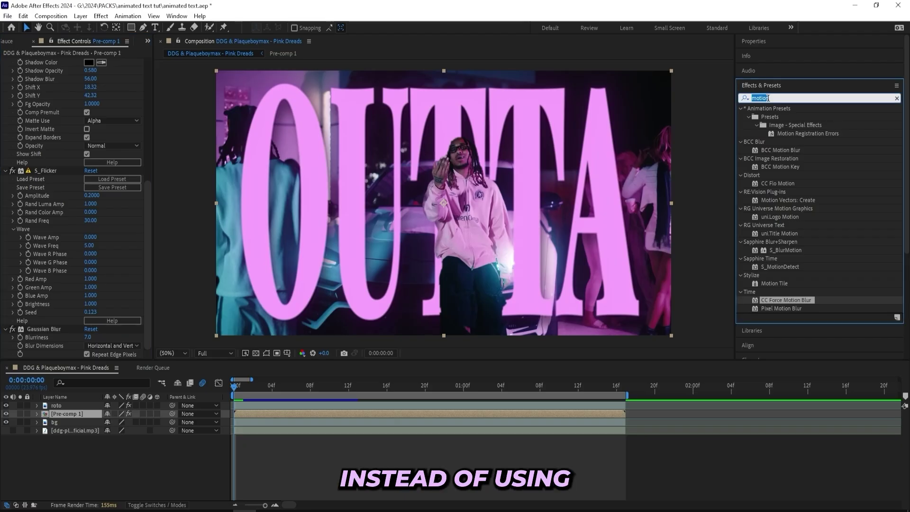
key(BackSpace)
text(rsmb)
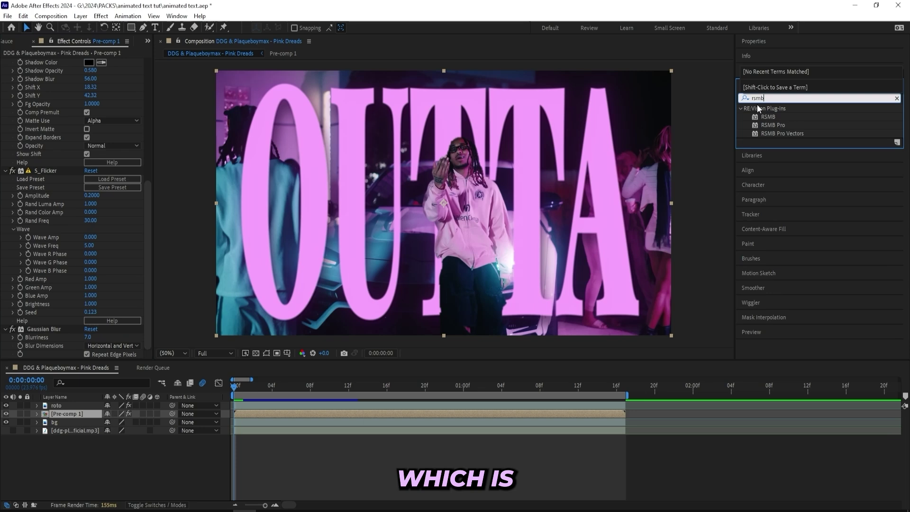
double_click(648, 171)
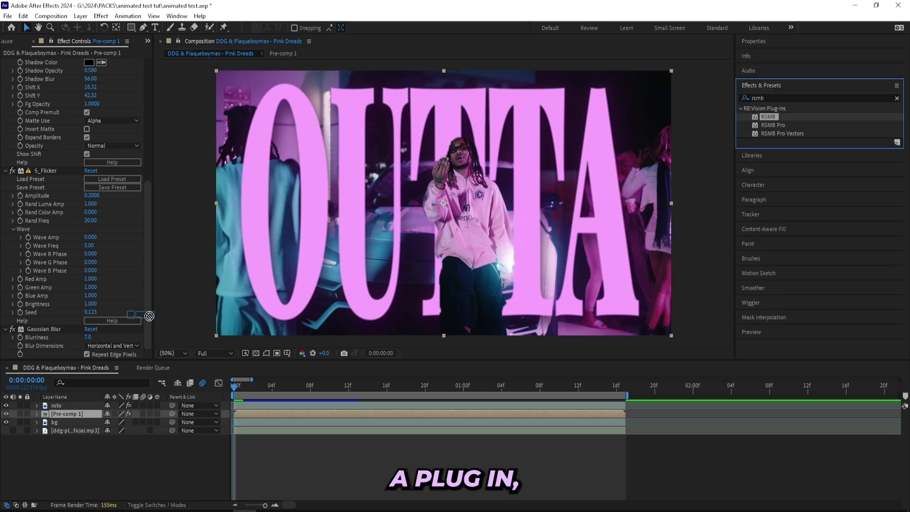
click(88, 322)
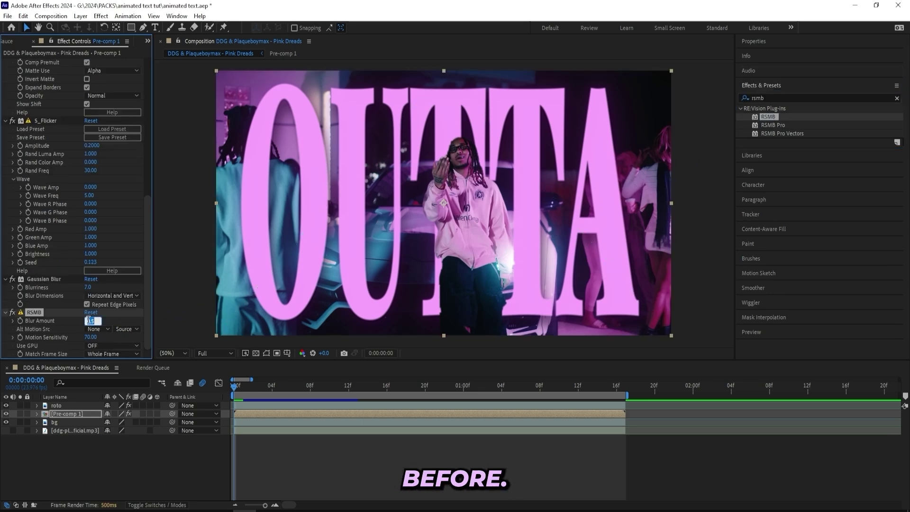
text(4)
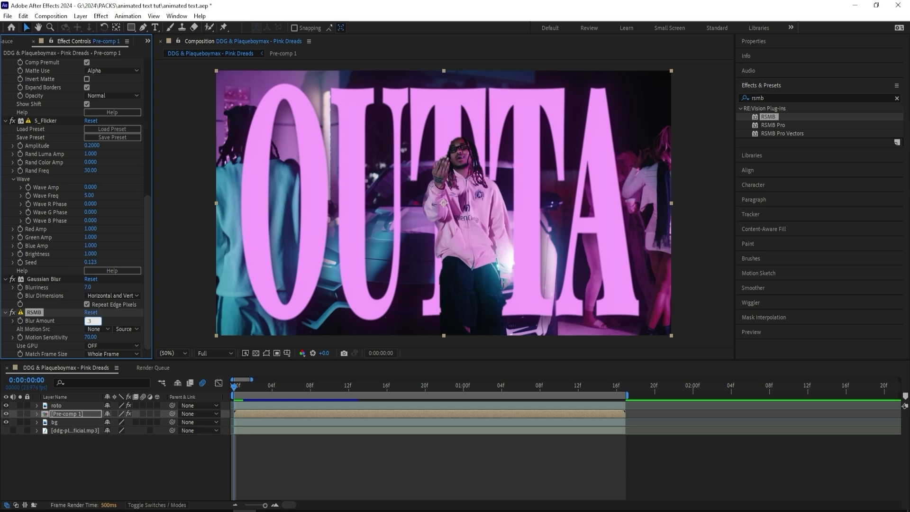
key(Return)
Set RSMB Motion Sensitivity to 100 and preview the lyrics to 0:00:01:04
click(90, 338)
text(100)
key(Return)
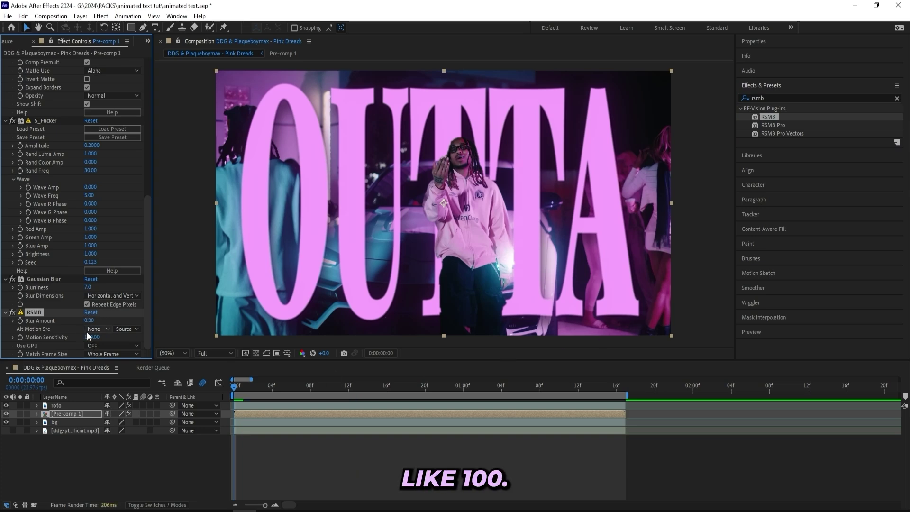
key(space)
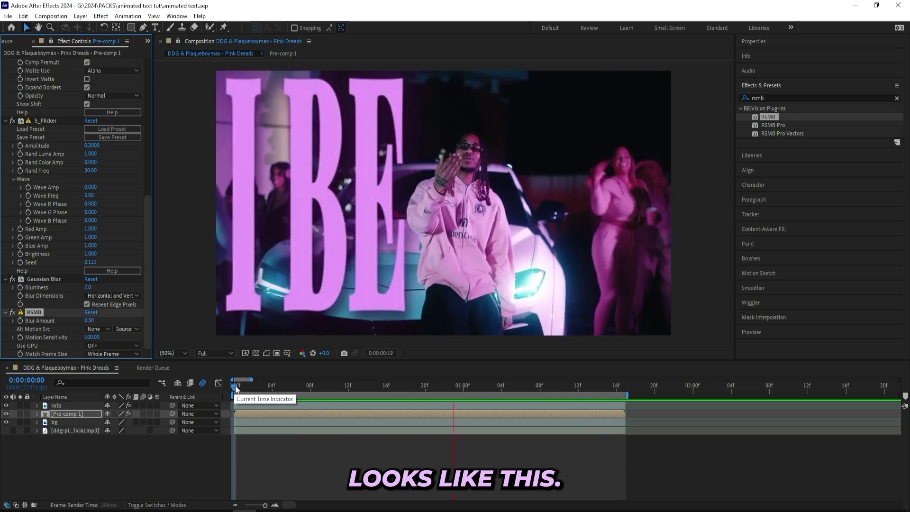
mouse_move(235, 384)
mouse_down()
mouse_move(606, 401)
mouse_move(233, 388)
mouse_up()
key(space)
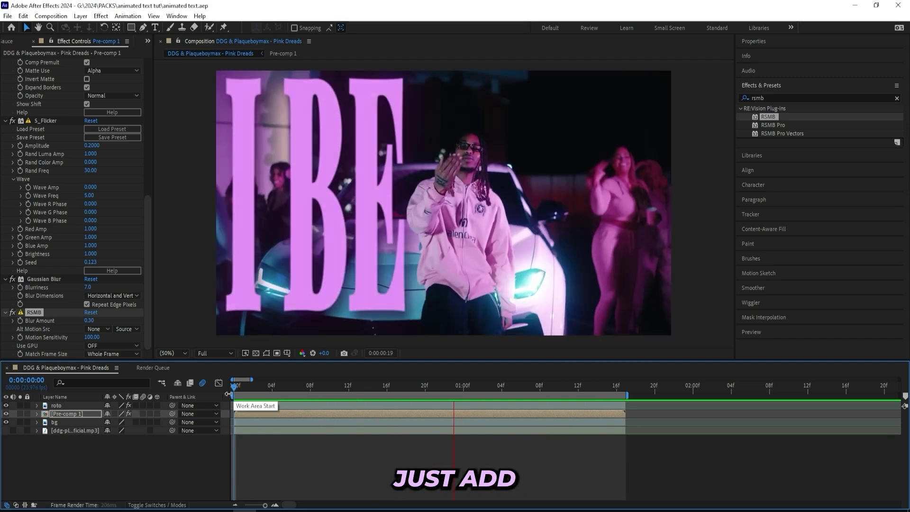
Create a new adjustment layer and move it above the roto layer
right_click(272, 335)
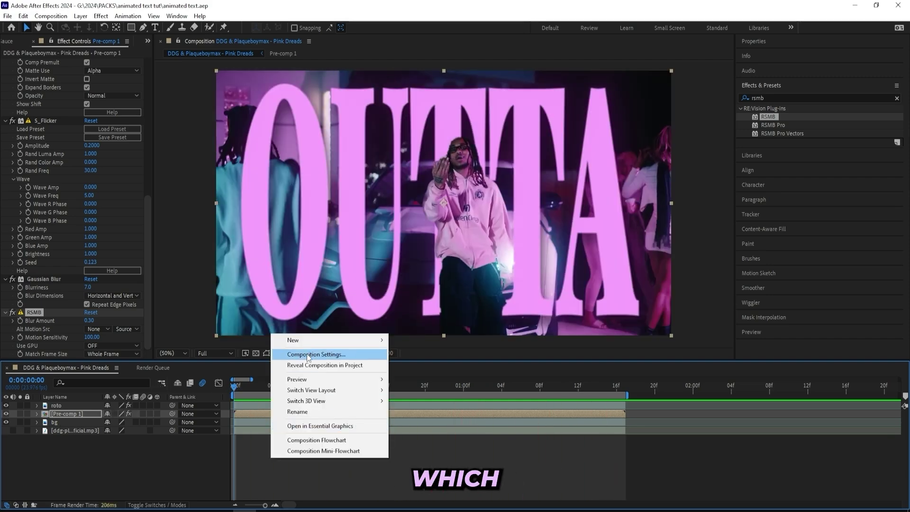
mouse_move(311, 341)
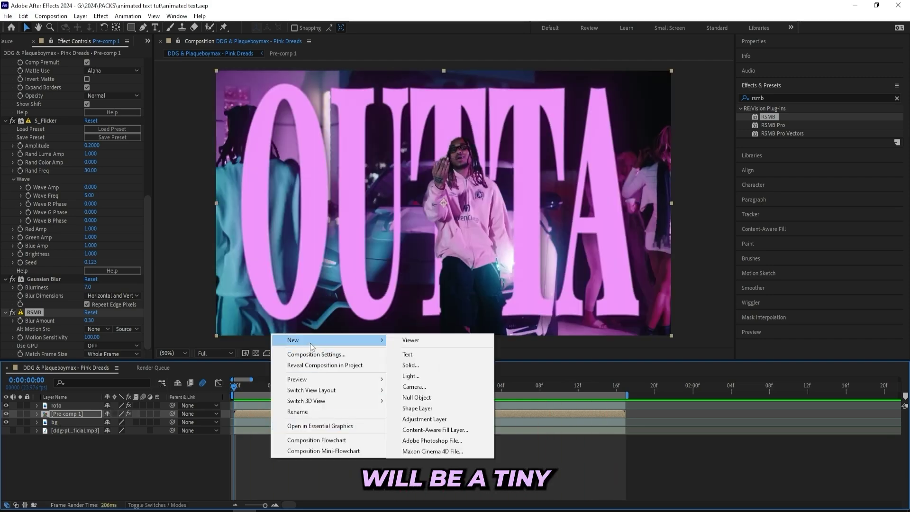
click(422, 419)
drag(78, 414, 77, 403)
Apply the Subtle Shake 2 preset and move its keyframe to 0:00:01:13
click(760, 100)
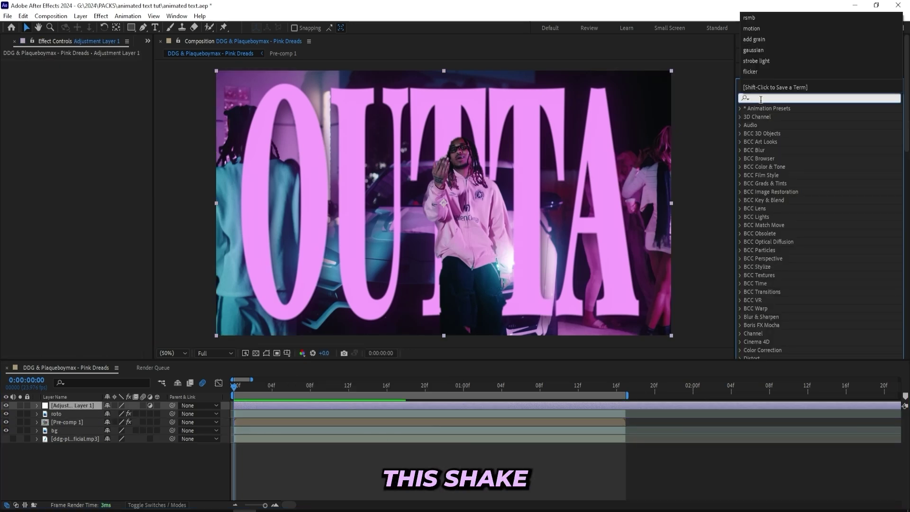
scroll(760, 260, down, 7)
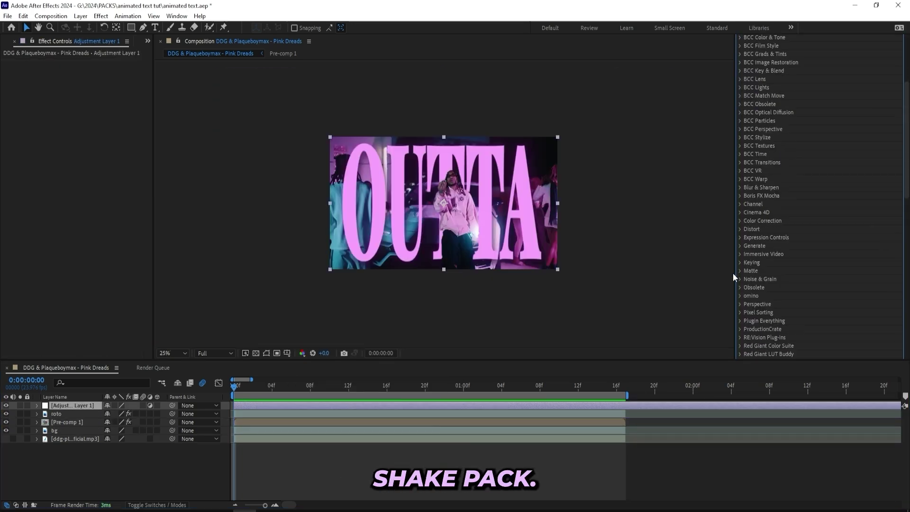
scroll(733, 273, up, 2)
scroll(758, 199, up, 5)
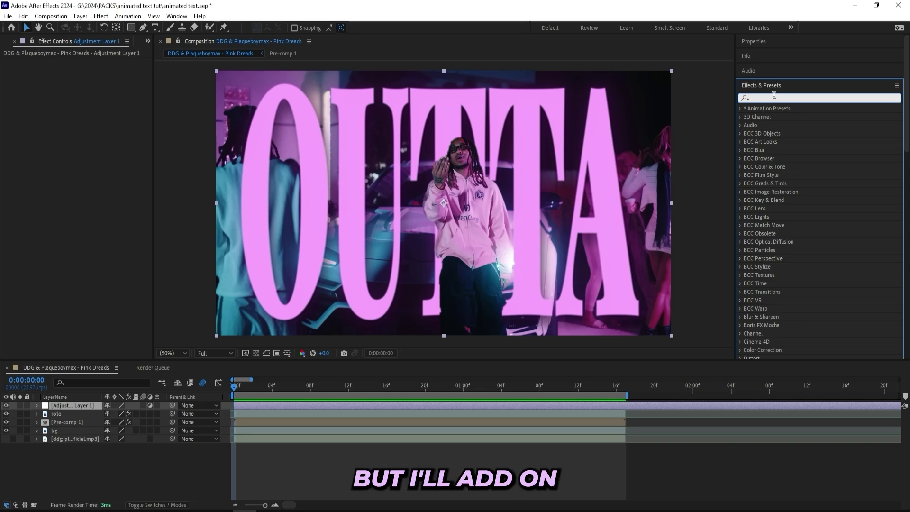
key(BackSpace)
text(subtle)
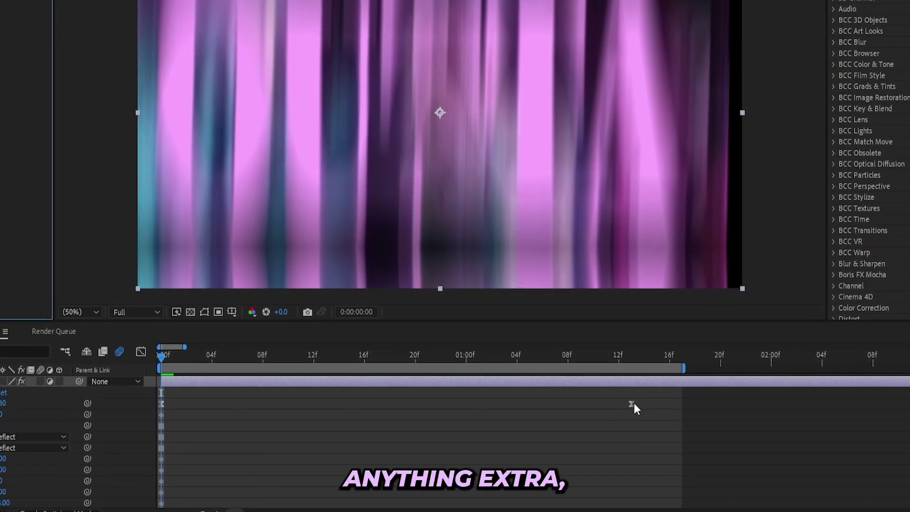
drag(632, 404, 309, 401)
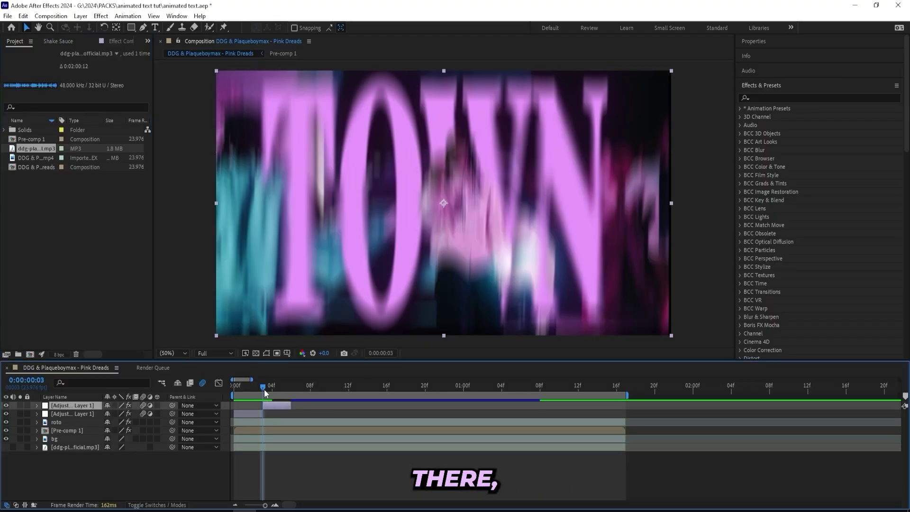
Start the shake clip at frame 21, duplicate it, and extend the copies to close gaps
drag(264, 389, 325, 388)
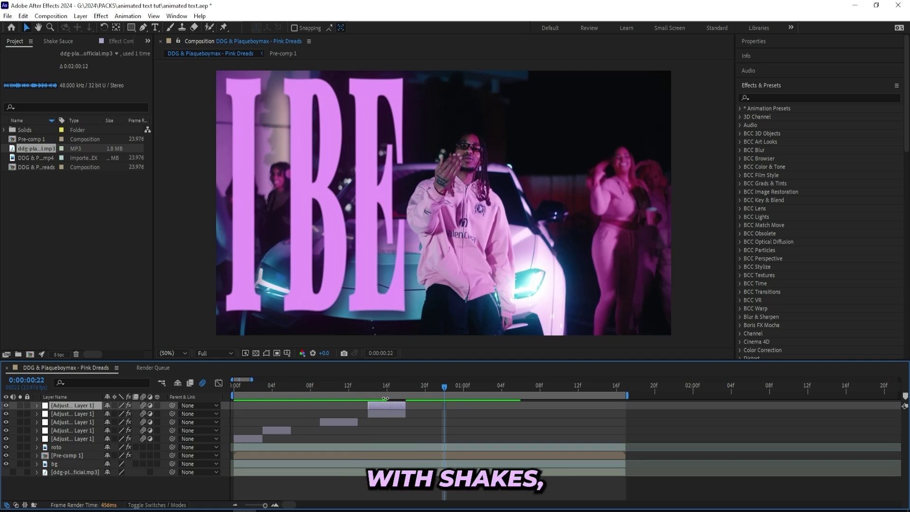
drag(385, 404, 434, 386)
drag(454, 405, 499, 405)
key(ctrl+d)
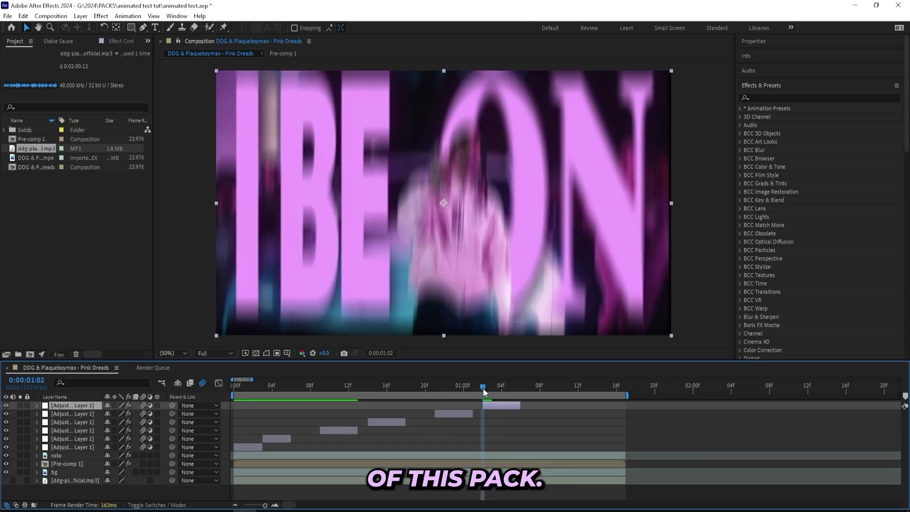
click(450, 416)
drag(411, 423, 436, 421)
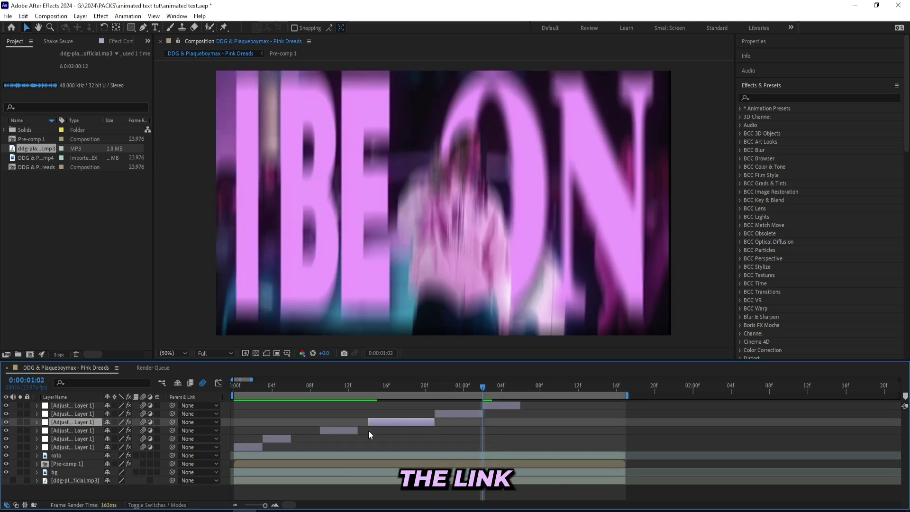
drag(356, 433, 368, 431)
drag(291, 439, 312, 436)
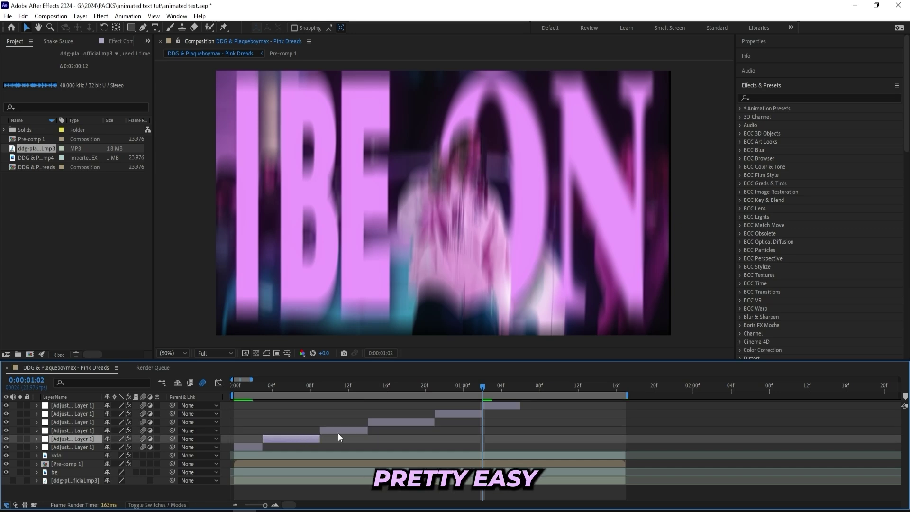
Preview the staggered shake layers from 0:00:01:03
click(500, 408)
scroll(507, 415, right, 3)
click(400, 390)
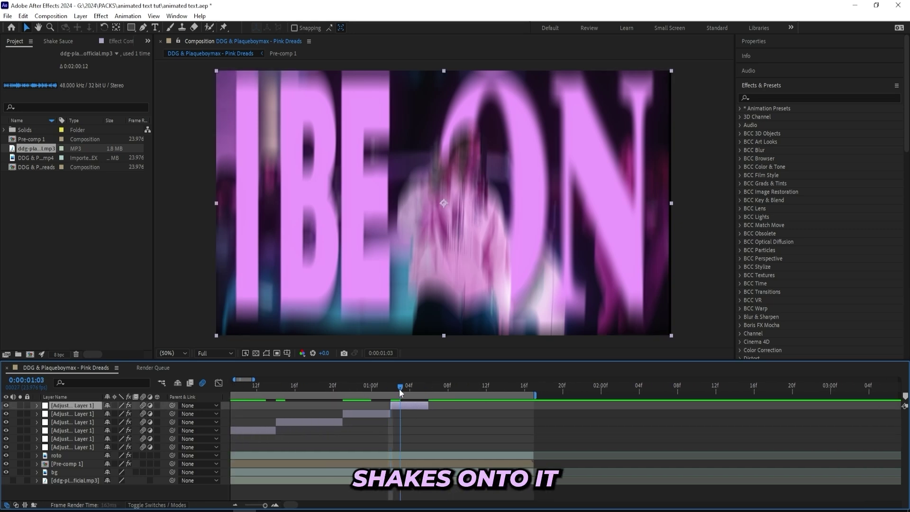
drag(400, 391, 440, 390)
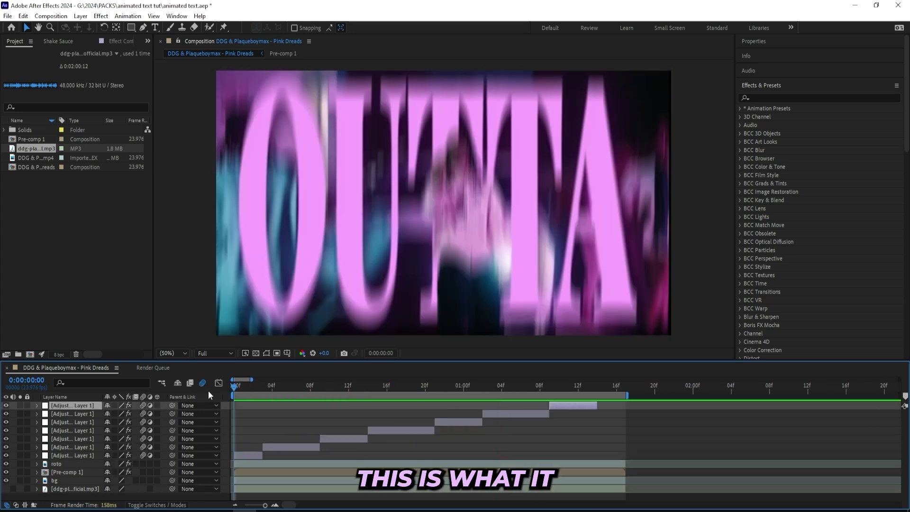
key(space)
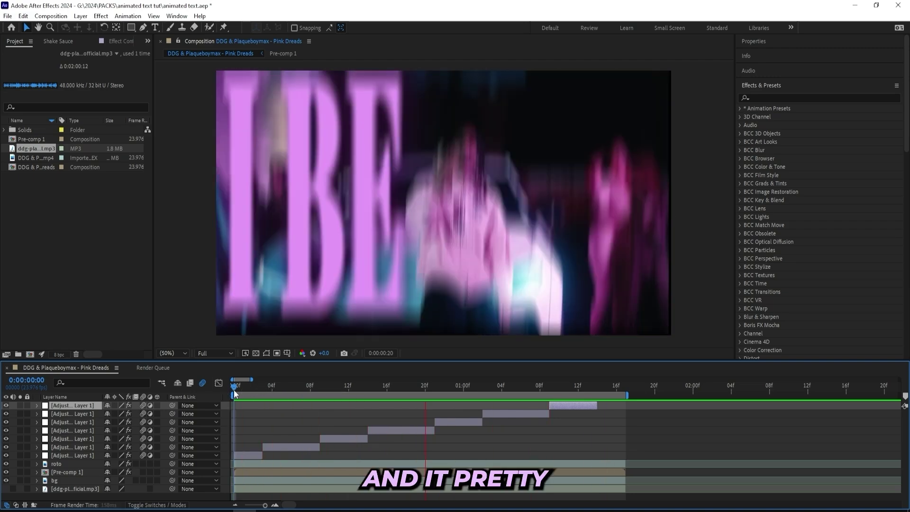
key(space)
key(space)
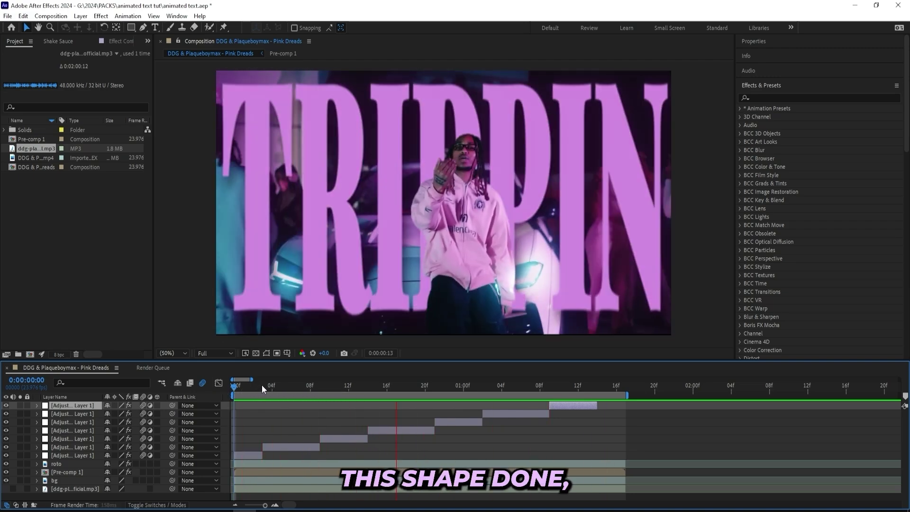
click(262, 385)
Show the sixth shake layer's S_Shake settings and preview frames 3 to 9
click(272, 446)
click(121, 42)
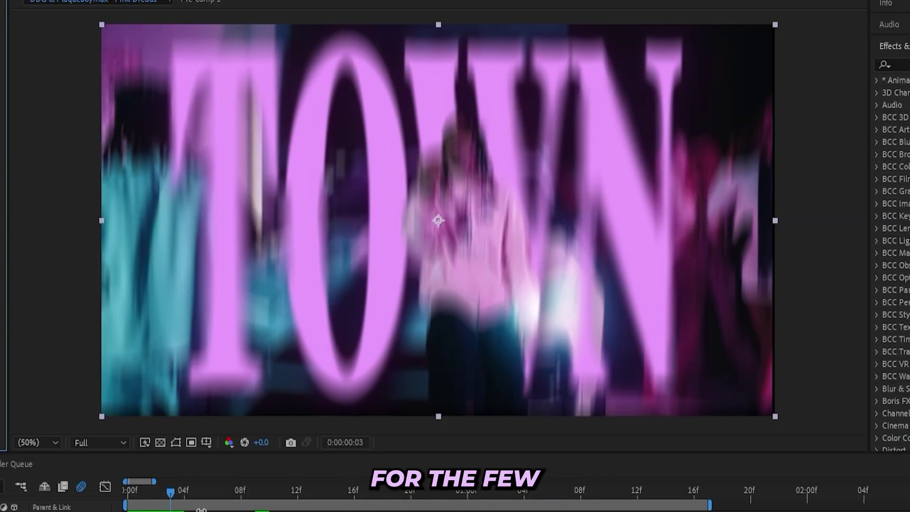
drag(177, 493, 261, 510)
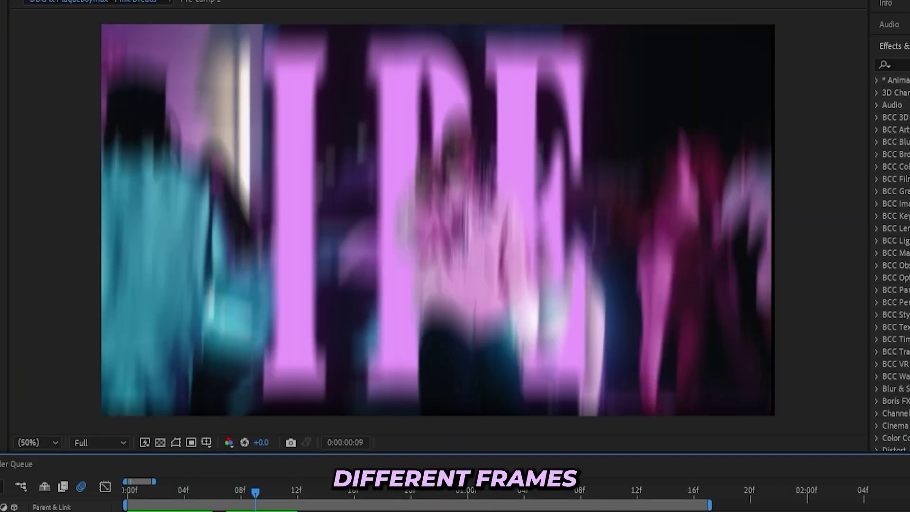
key(space)
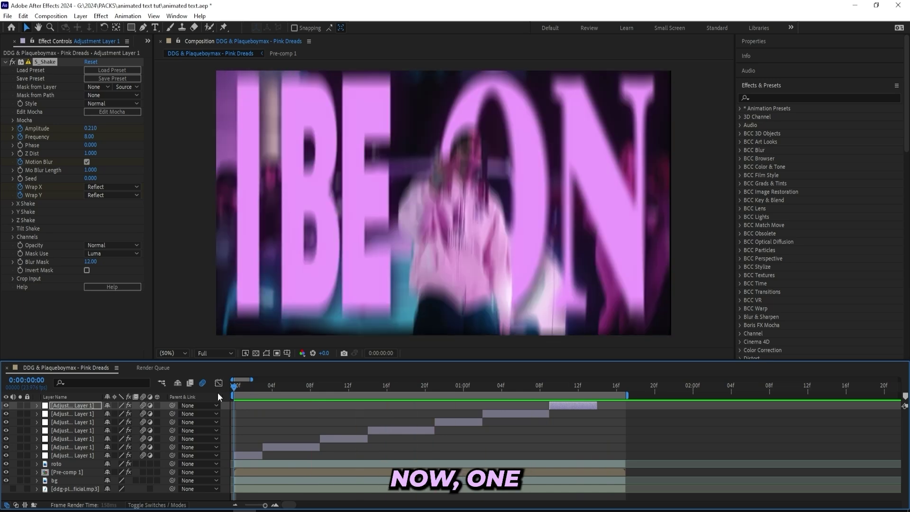
key(space)
Review the shakes, then apply S_Hotspots to the bg layer
drag(238, 386, 334, 385)
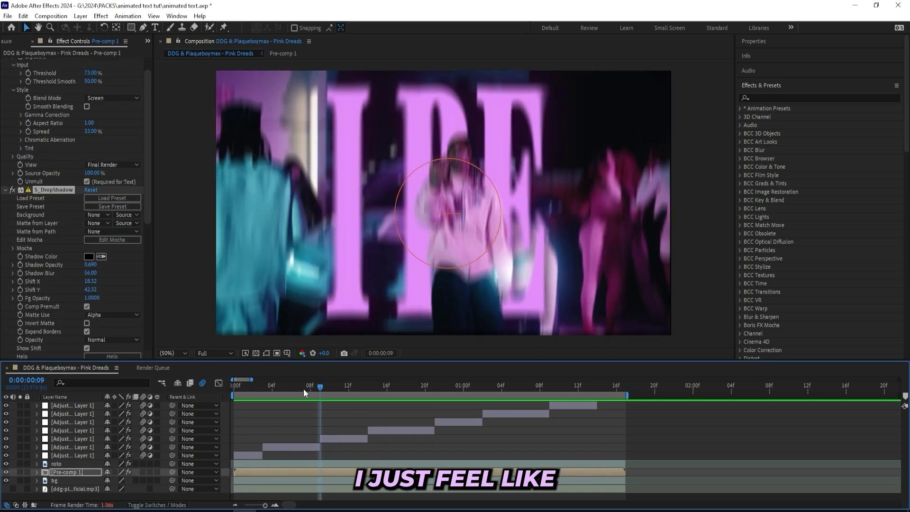
key(Home)
key(space)
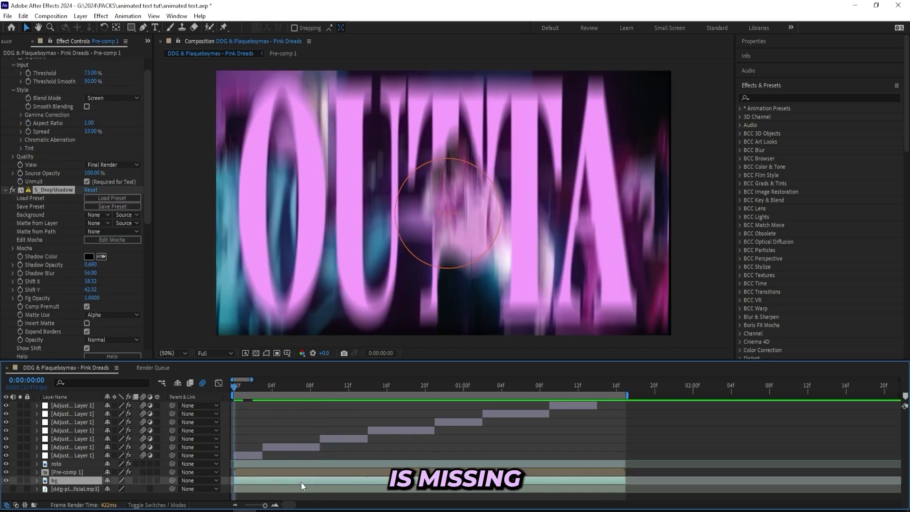
click(300, 481)
click(799, 97)
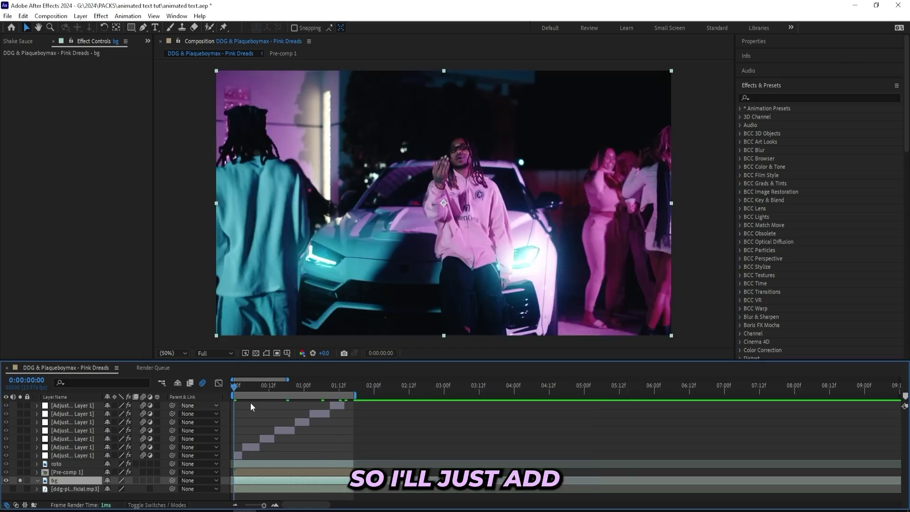
click(803, 95)
text(hotspot)
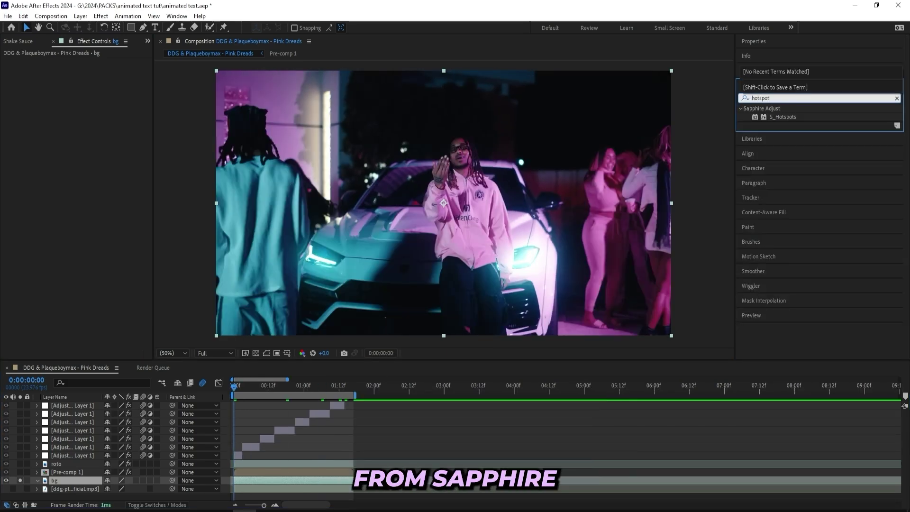
double_click(783, 116)
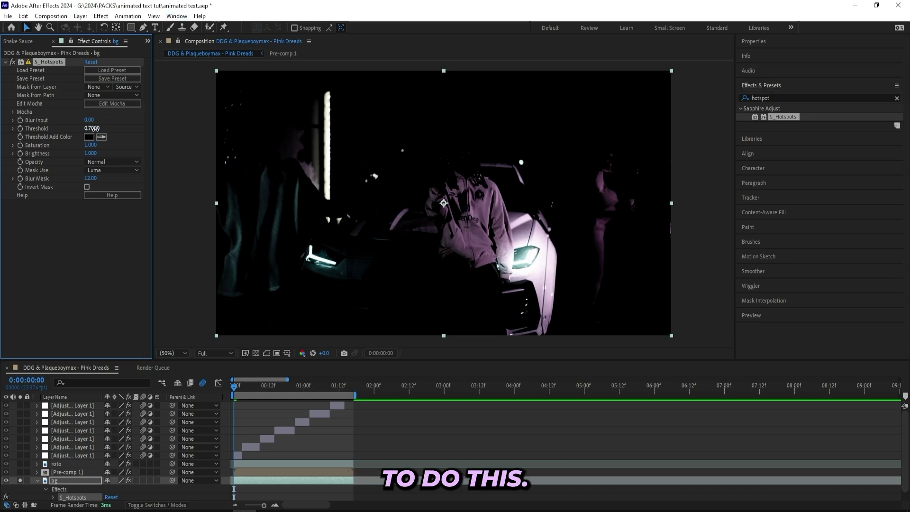
Animate Hotspots Threshold from 0 at the start to 0.3 at 0:00:01:16
drag(94, 128, 18, 130)
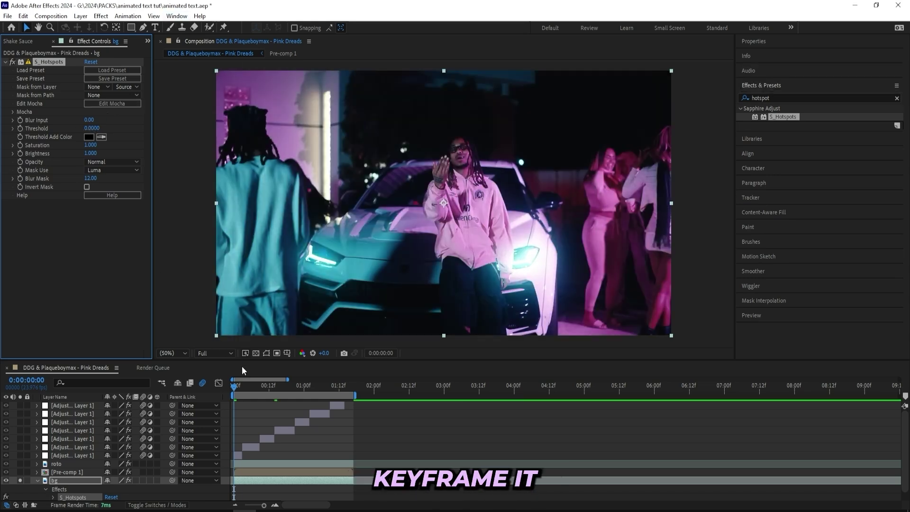
drag(247, 395, 352, 408)
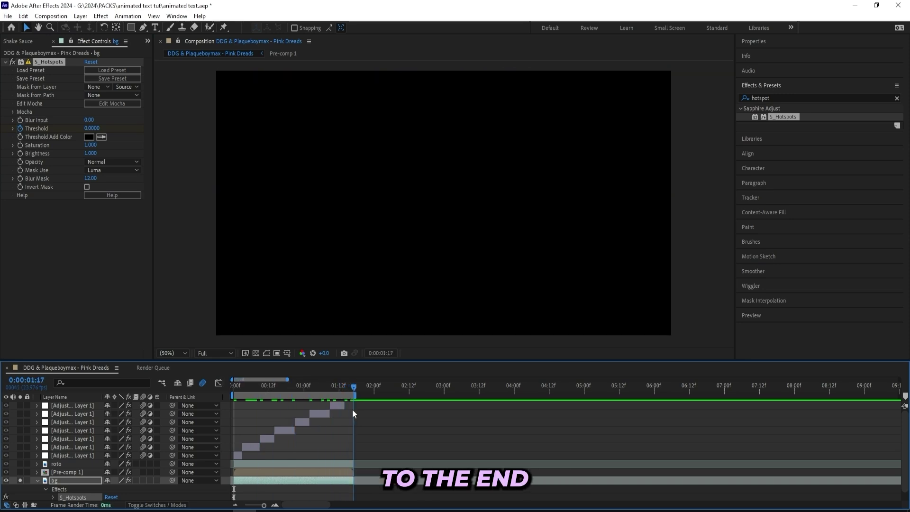
drag(93, 129, 109, 134)
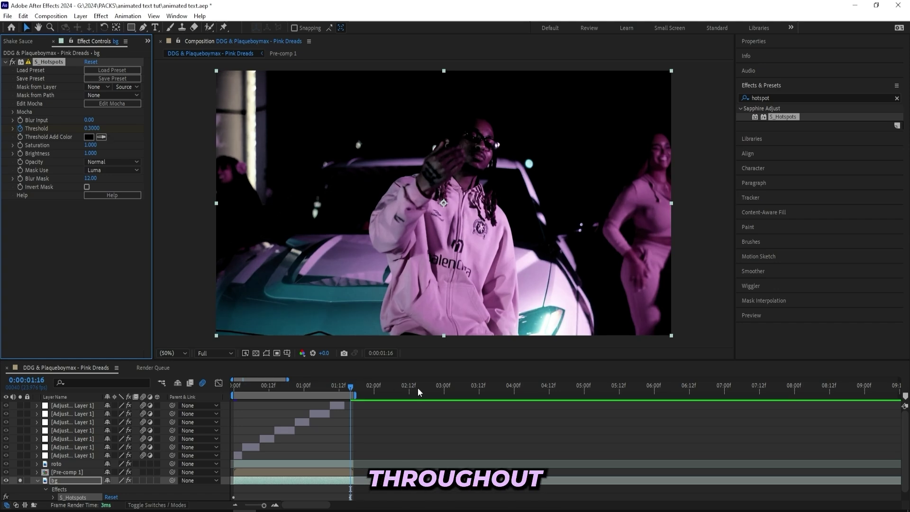
drag(353, 385, 212, 370)
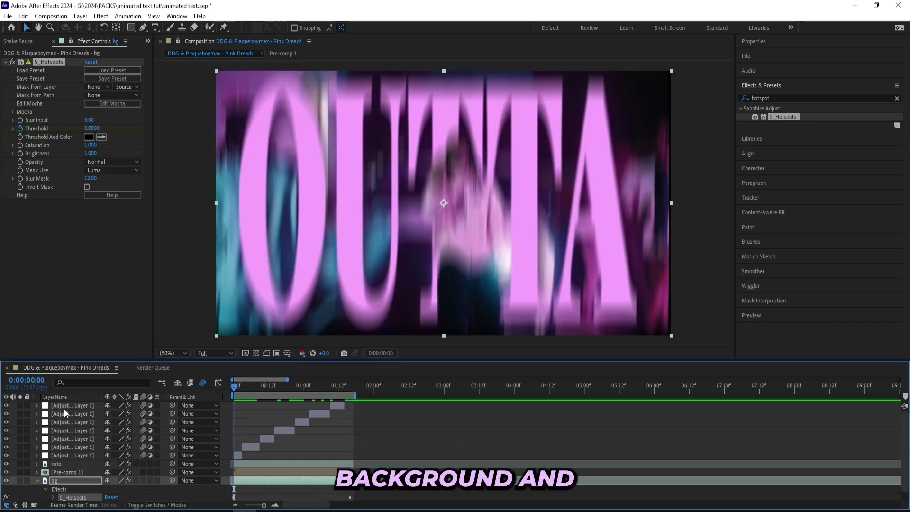
click(37, 480)
key(space)
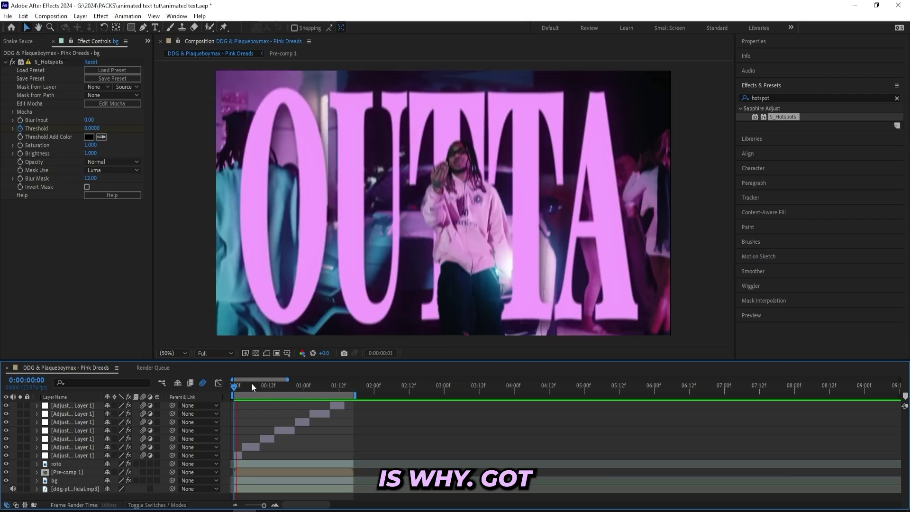